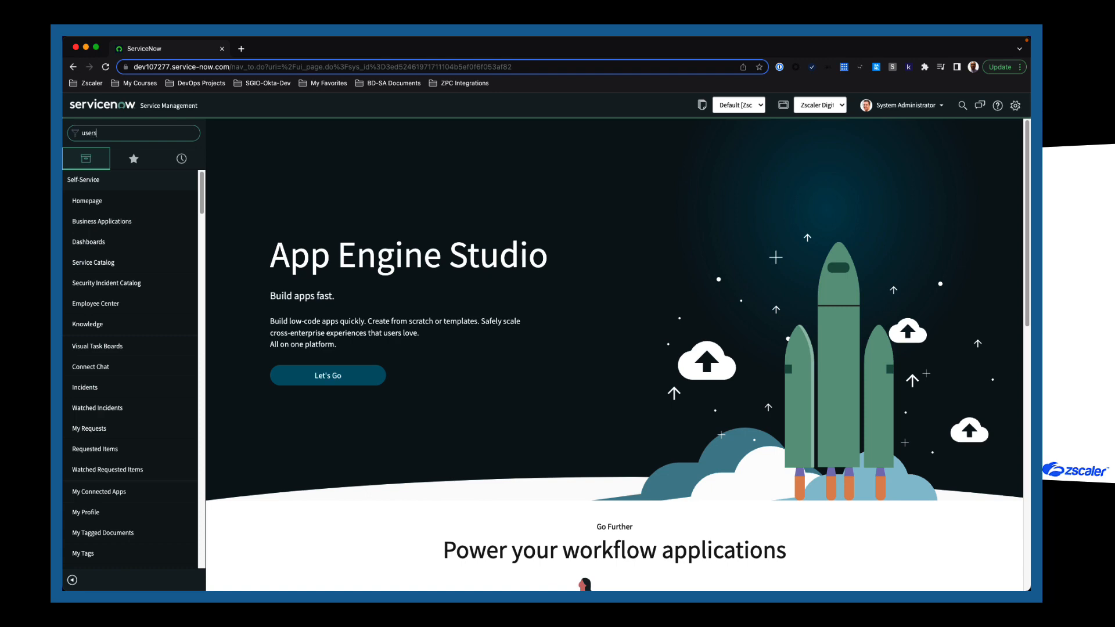
# Create a new ZPC SNOW user with user ID, names and e-mail, marked web-service access only.
pyautogui.scroll(-1, 129, 498)
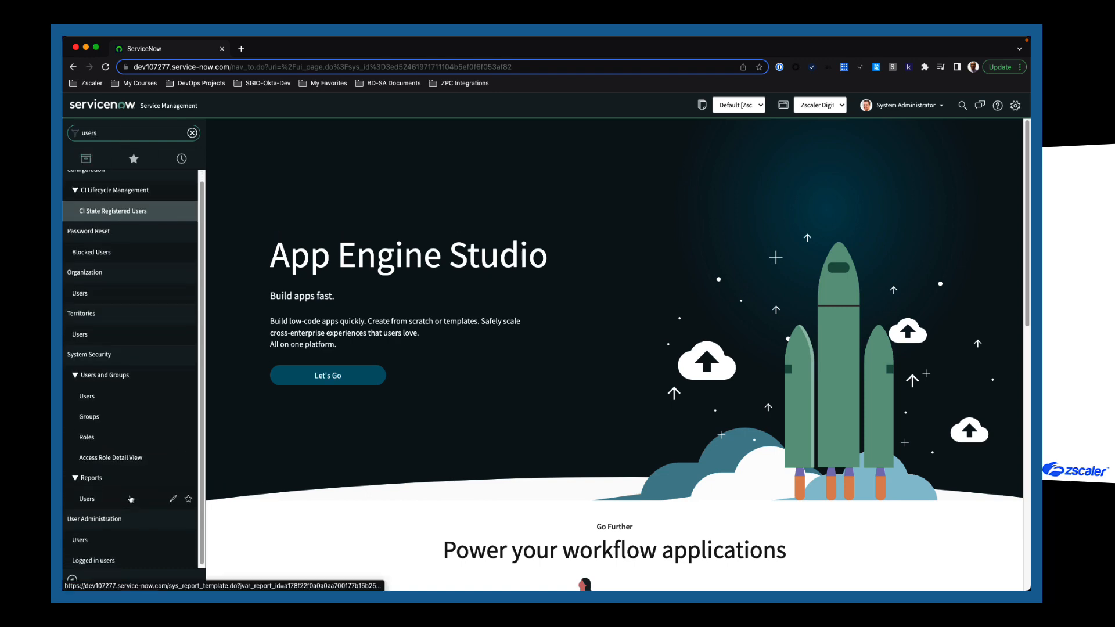
pyautogui.click(113, 543)
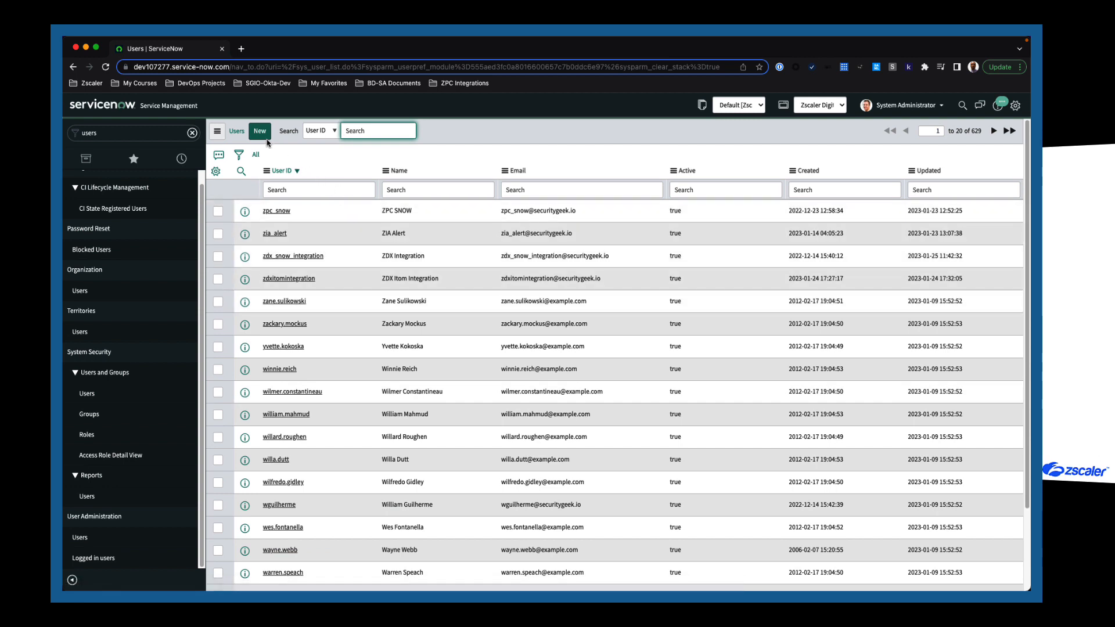
pyautogui.click(260, 132)
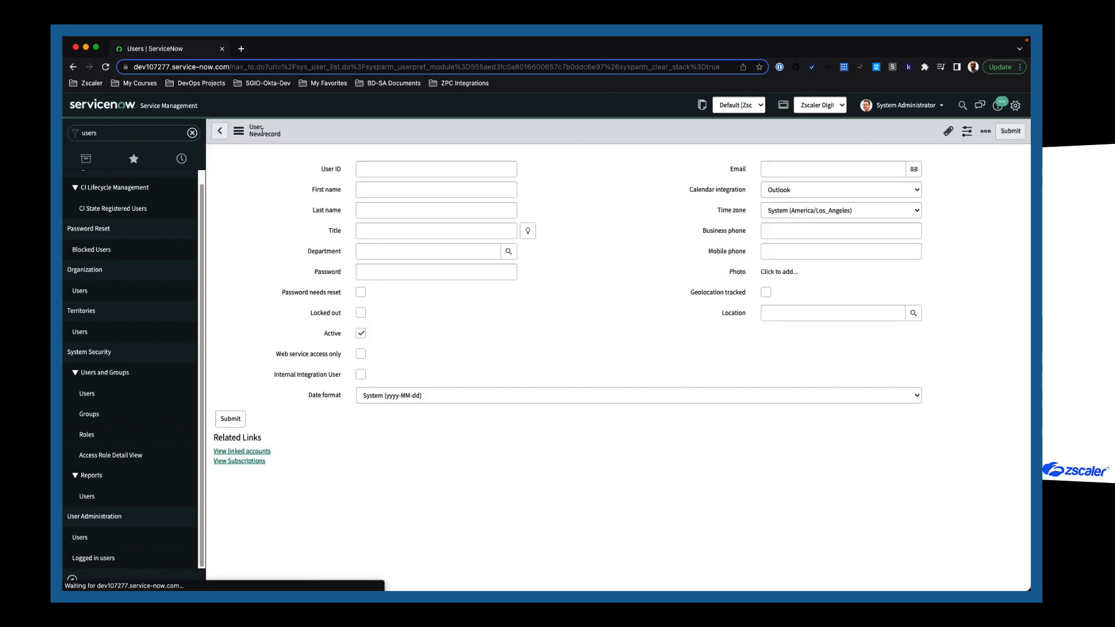
pyautogui.write('zpc_snow01')
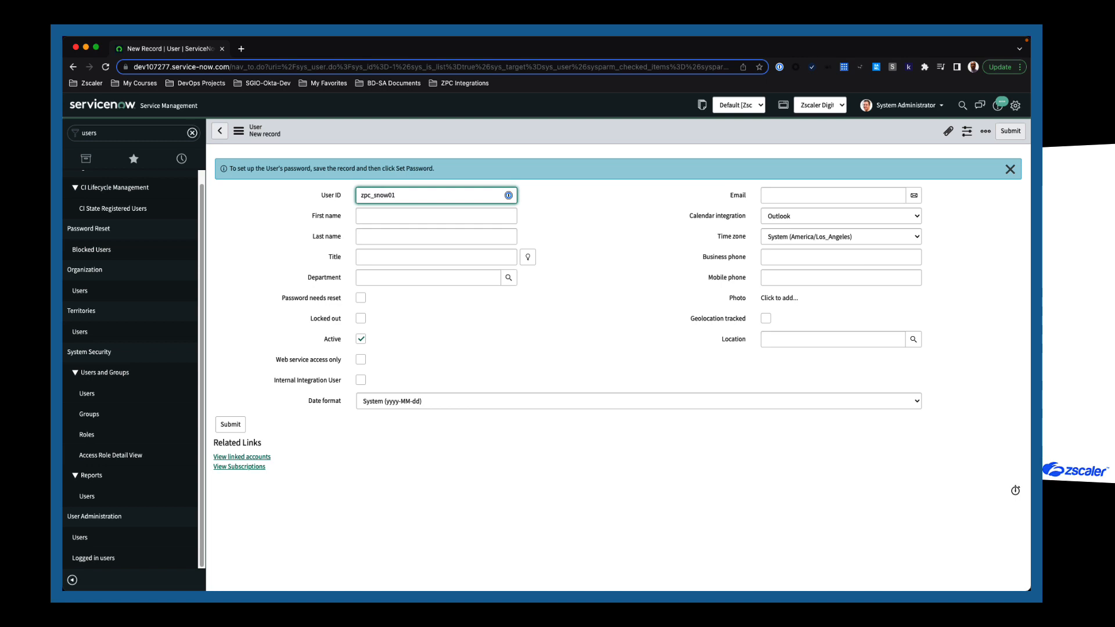
pyautogui.click(397, 216)
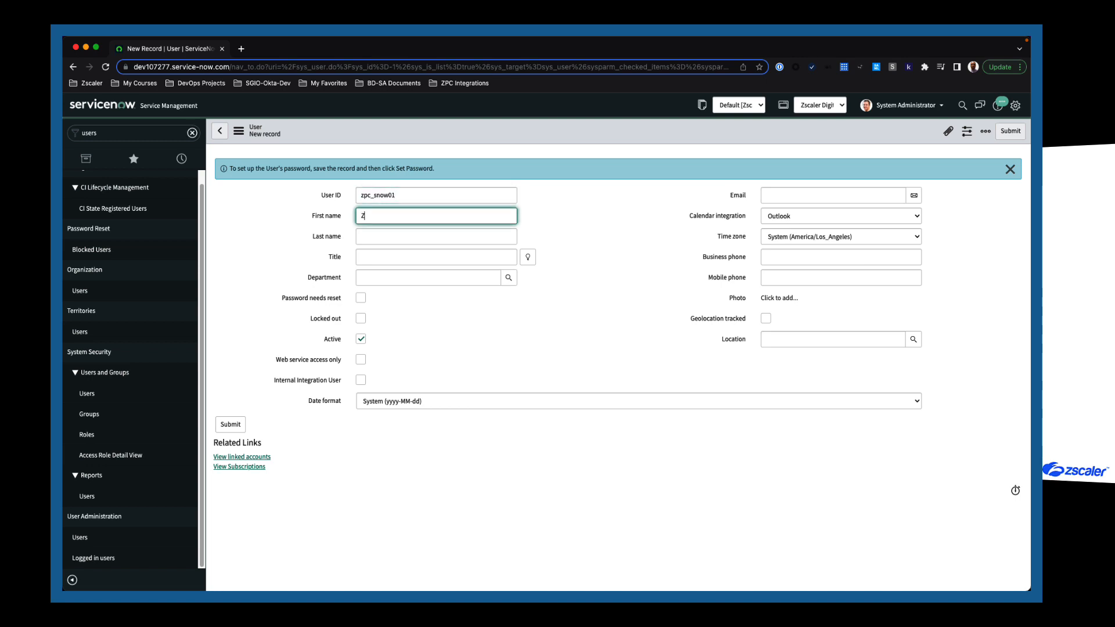
pyautogui.press('Tab')
pyautogui.write('SNO')
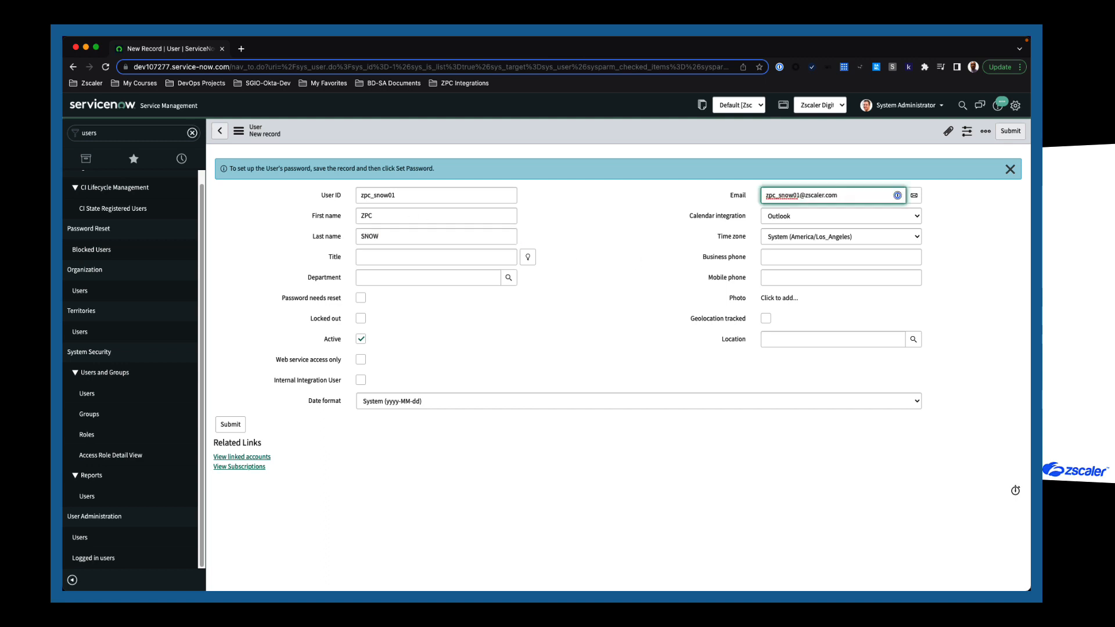
pyautogui.click(596, 321)
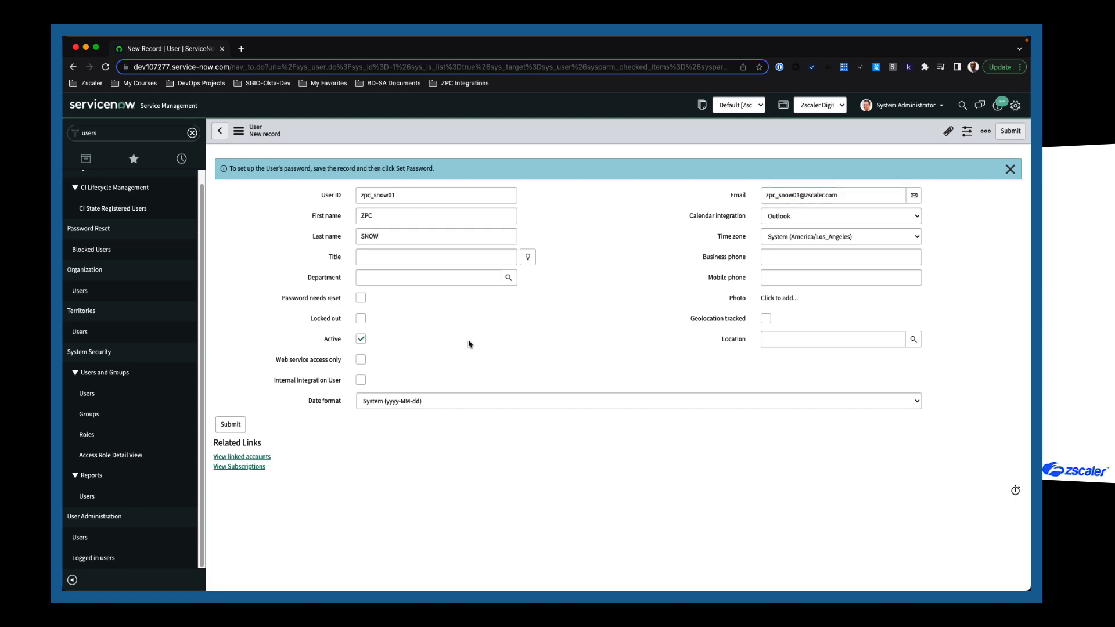
pyautogui.click(361, 363)
# Submit the ZPC SNOW user, then generate, copy and save a random password for it.
pyautogui.click(236, 423)
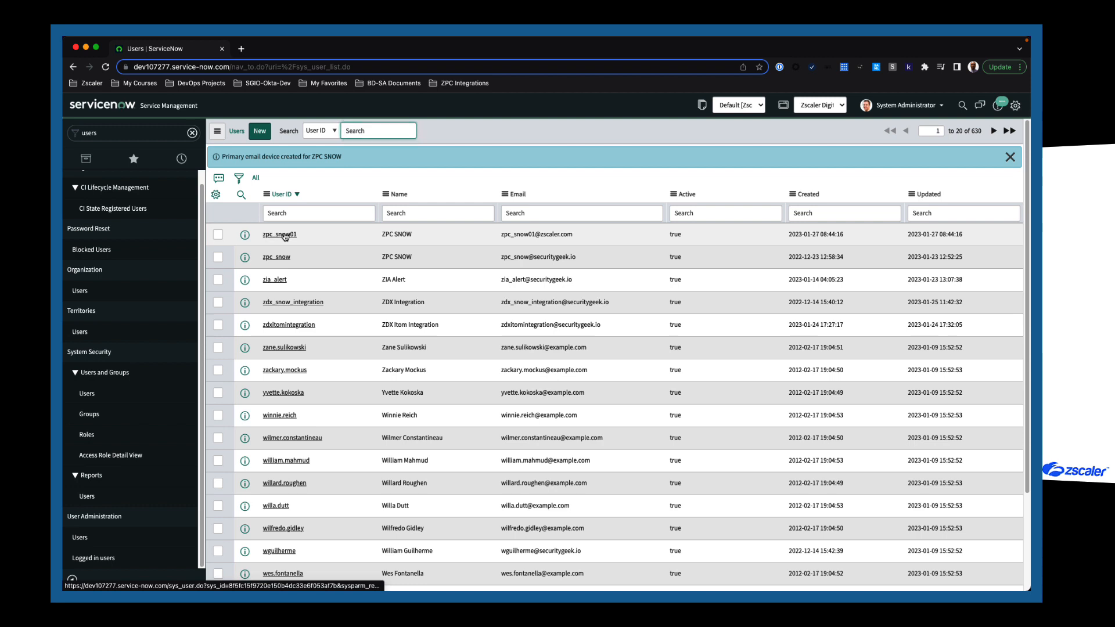
pyautogui.click(285, 236)
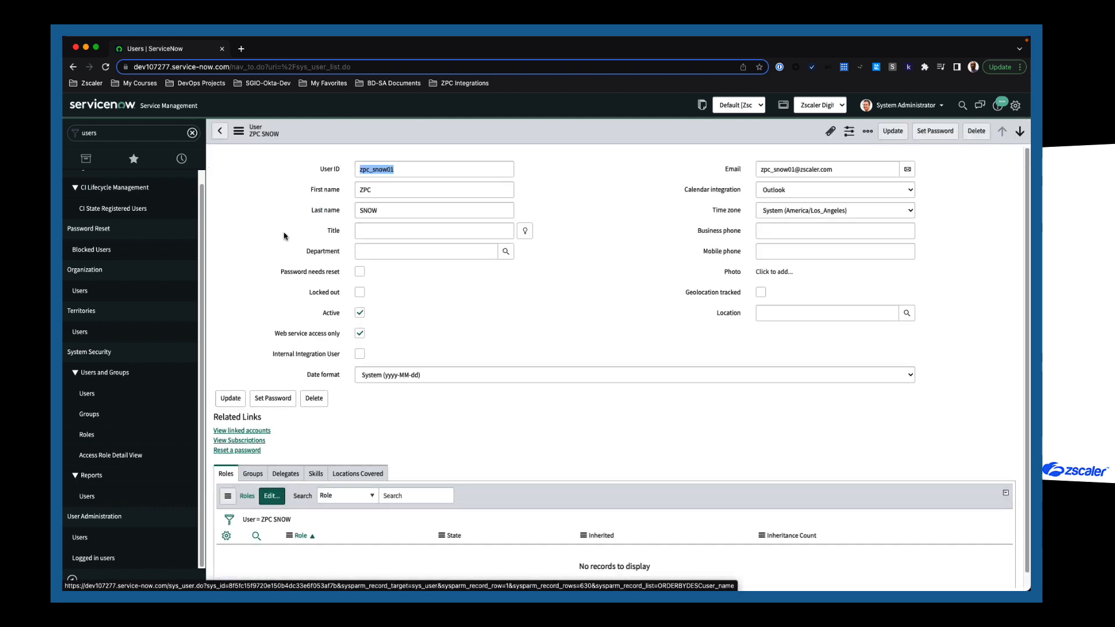
pyautogui.click(283, 400)
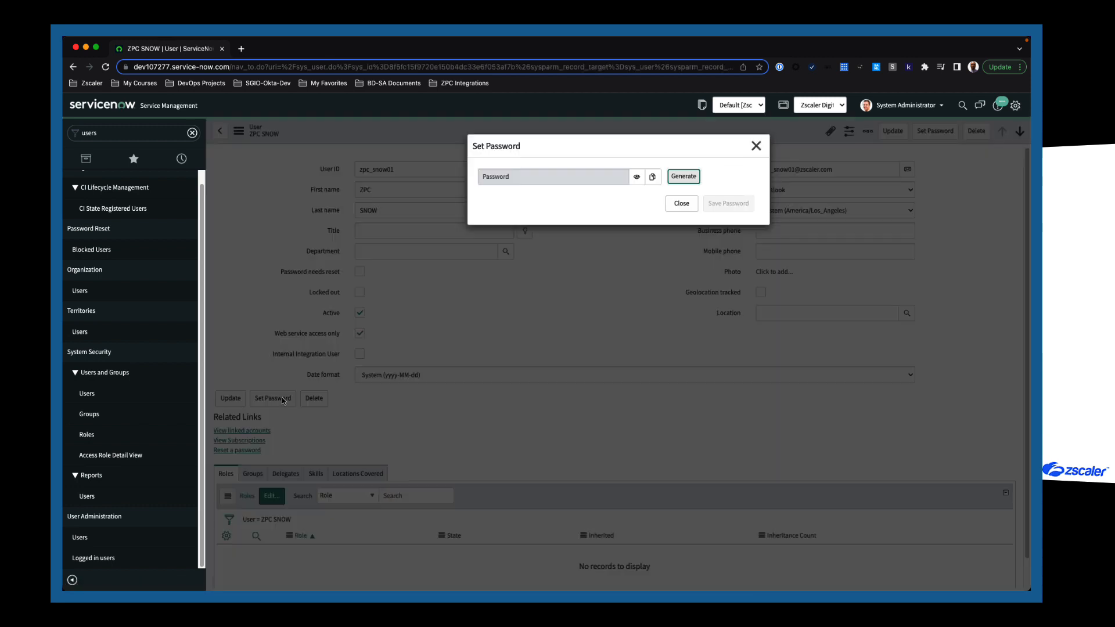
pyautogui.click(675, 179)
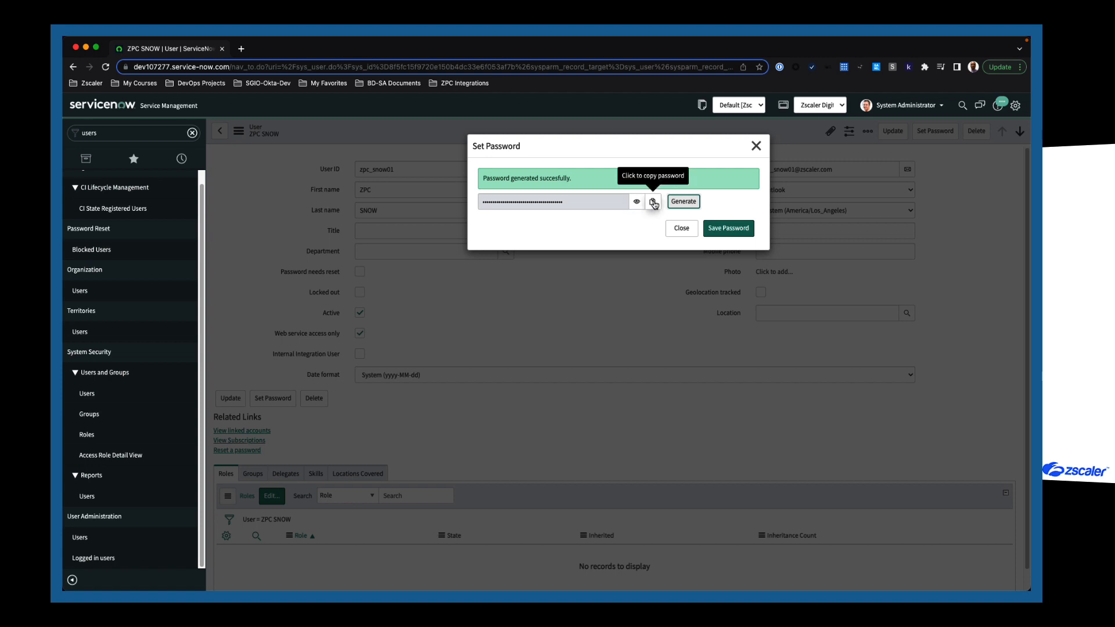
pyautogui.click(653, 202)
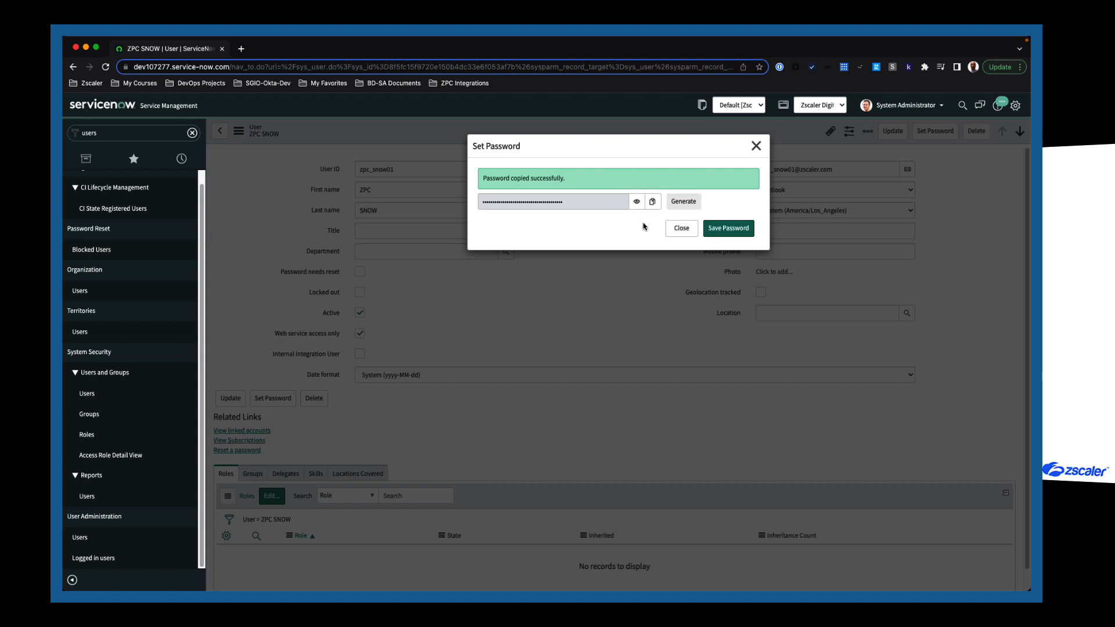
pyautogui.click(724, 230)
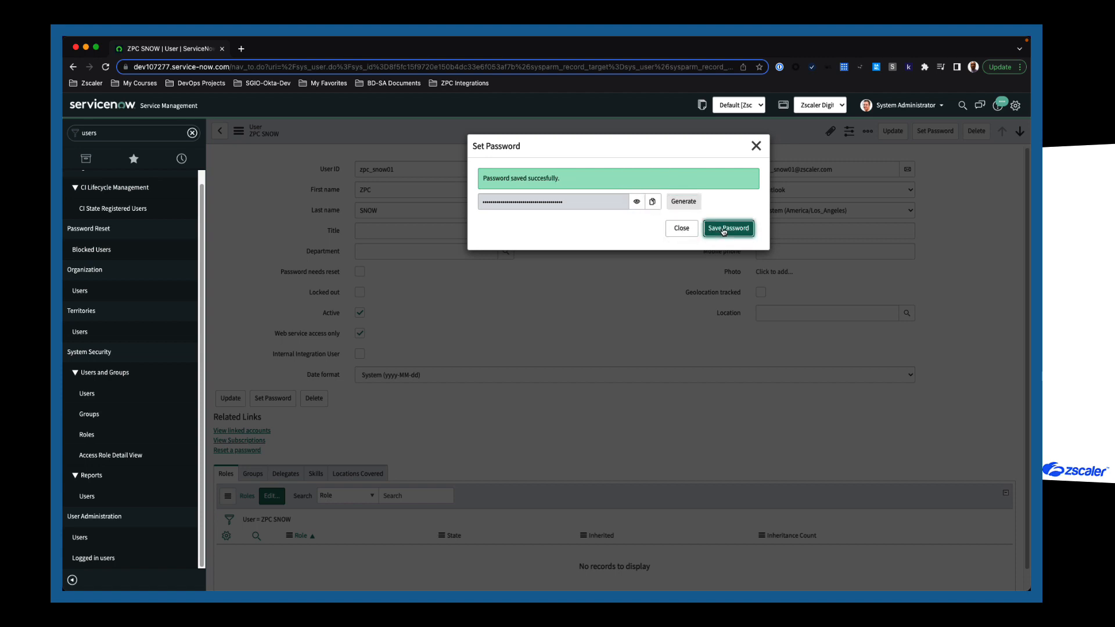
pyautogui.click(683, 230)
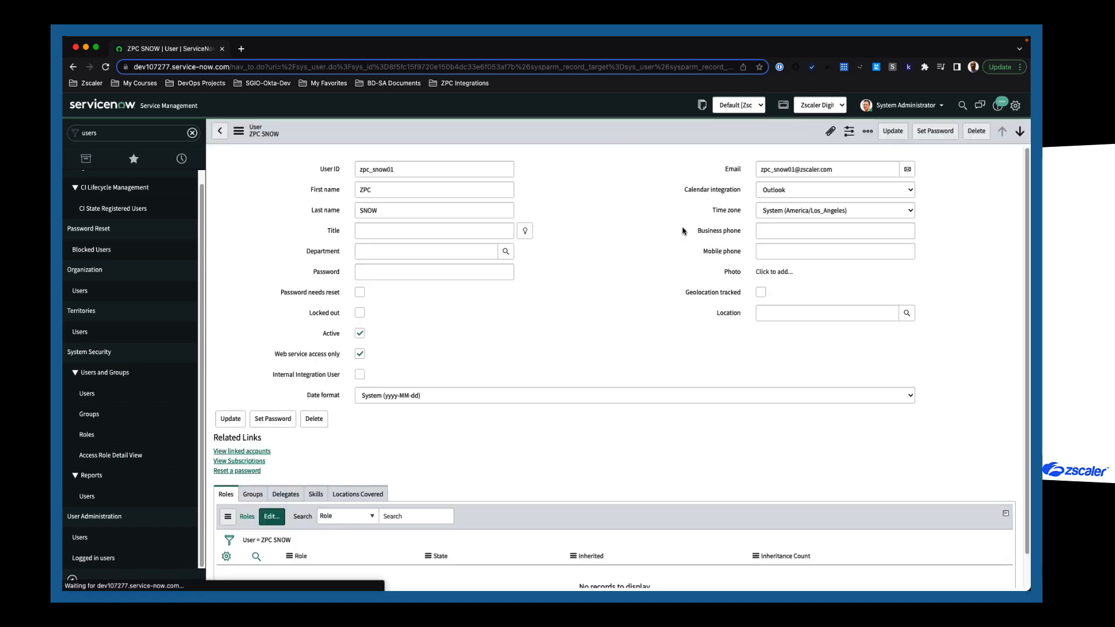
pyautogui.click(892, 131)
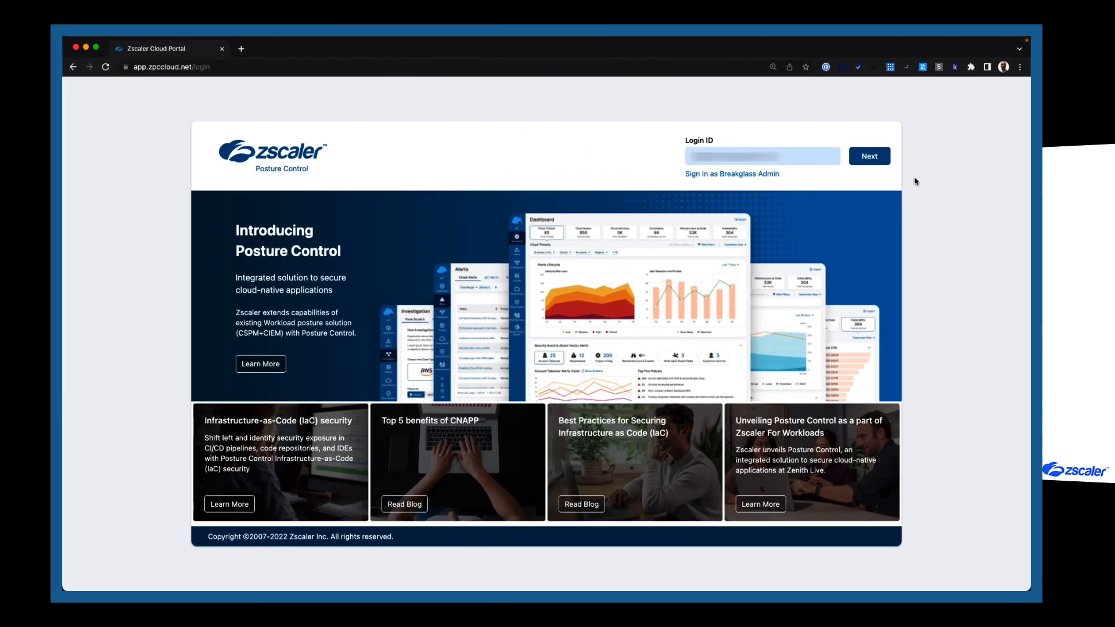
# Sign in to Posture Control and go to Administration > Integrations.
pyautogui.click(884, 167)
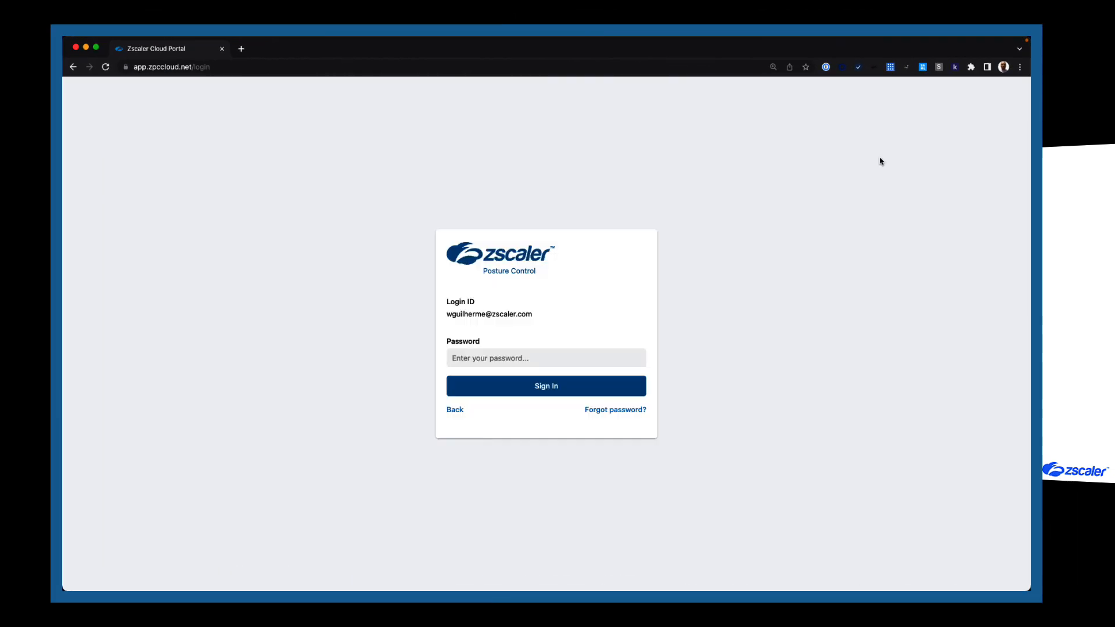
pyautogui.click(524, 389)
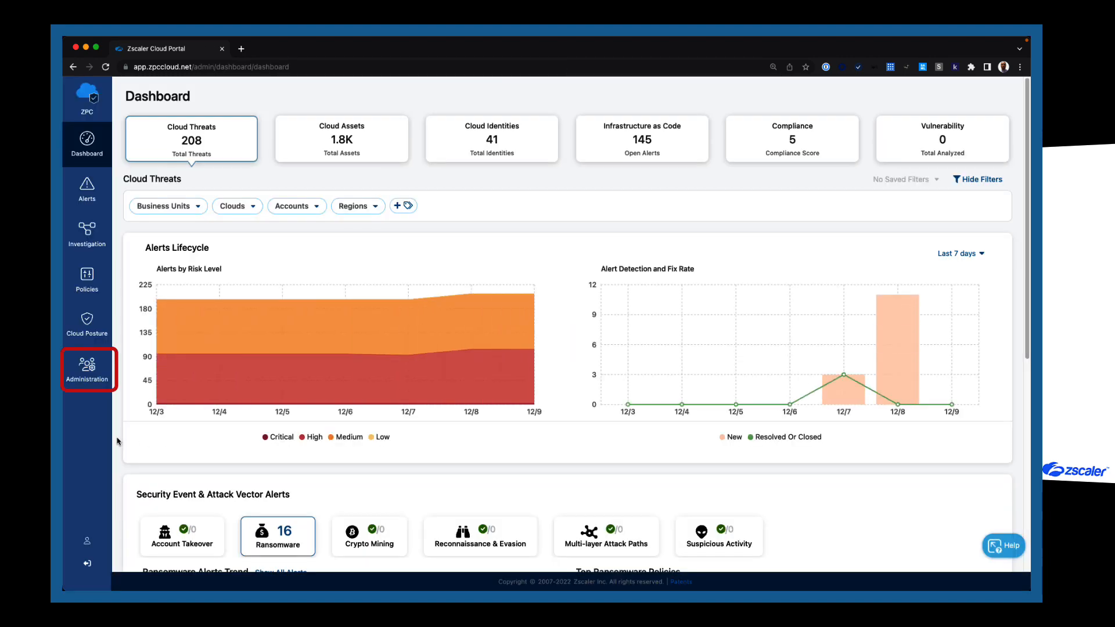
pyautogui.moveTo(90, 376)
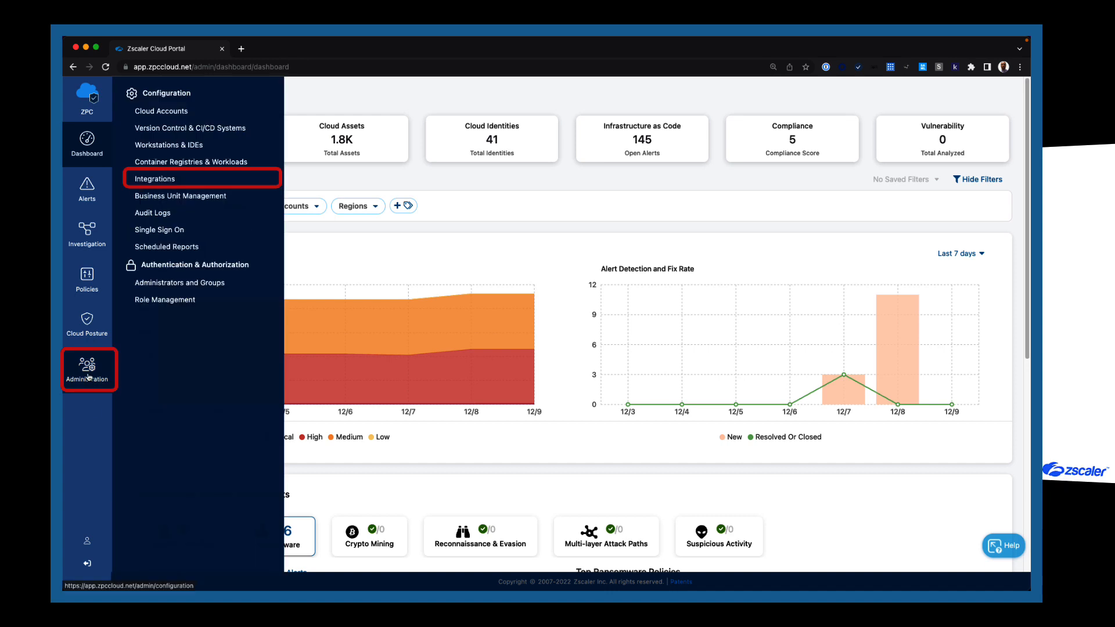
pyautogui.click(183, 179)
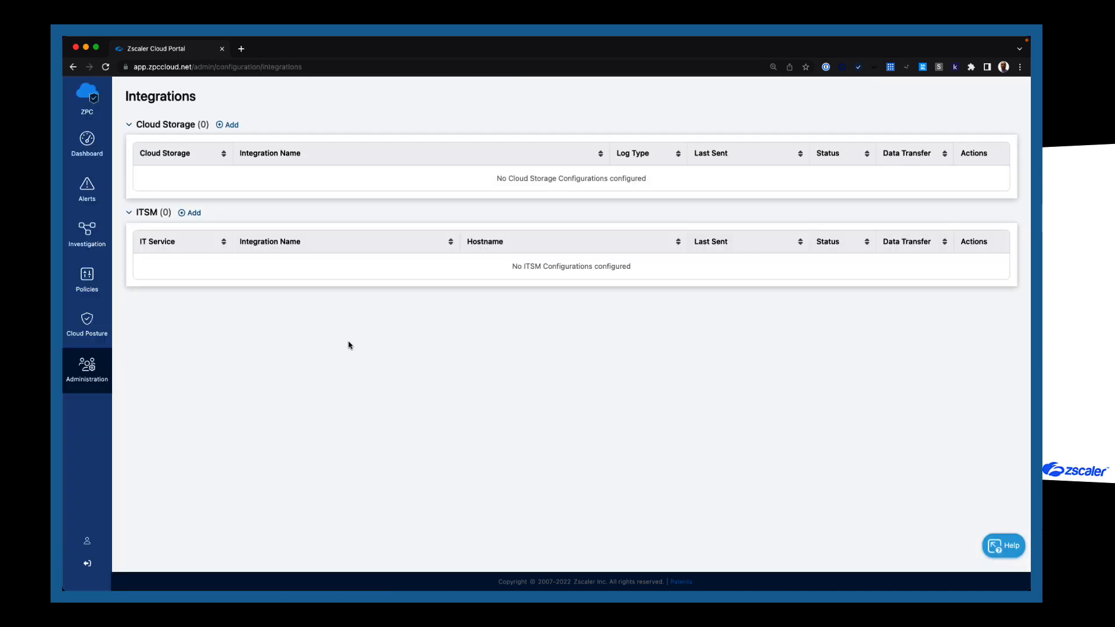
# Add an ITSM integration named ServiceNow using the ServiceNow service.
pyautogui.click(192, 212)
pyautogui.click(347, 239)
pyautogui.write('ServiceNow')
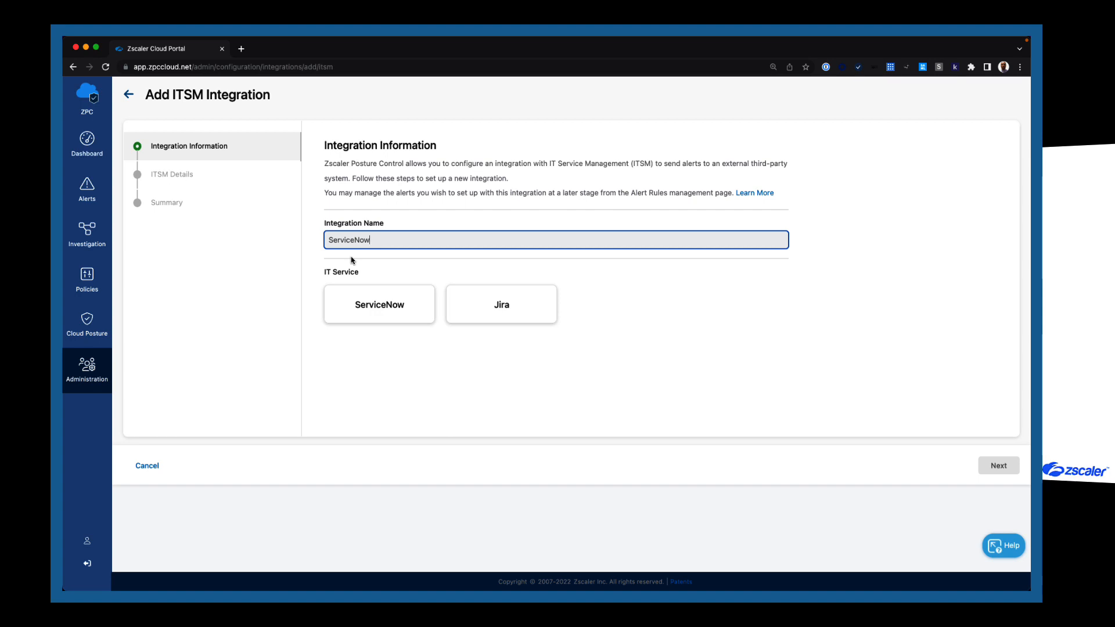
pyautogui.click(345, 312)
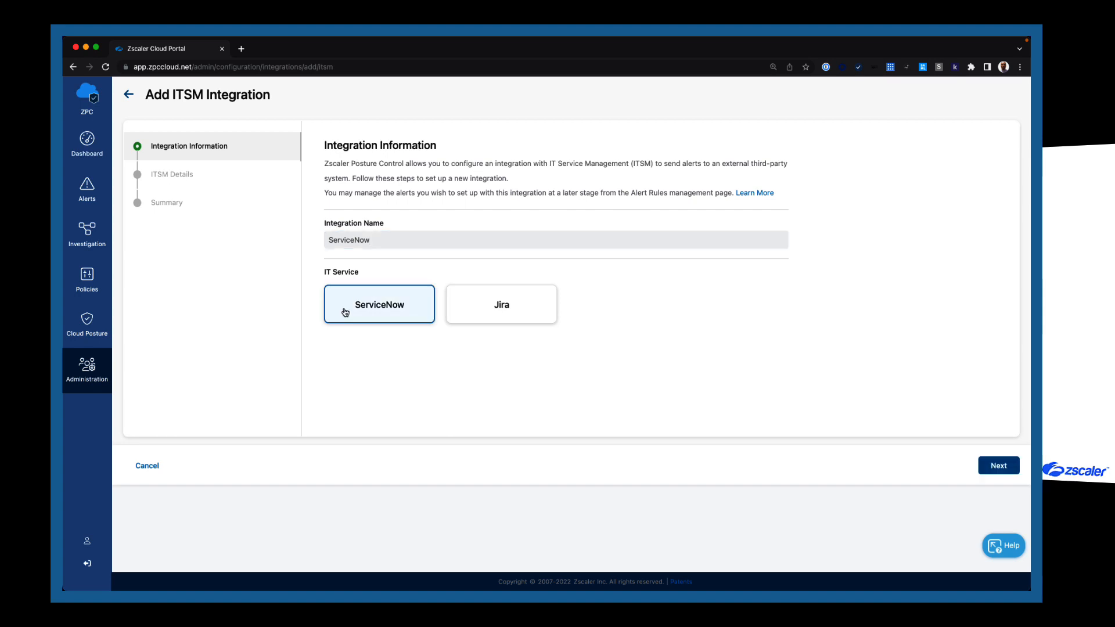
pyautogui.click(997, 468)
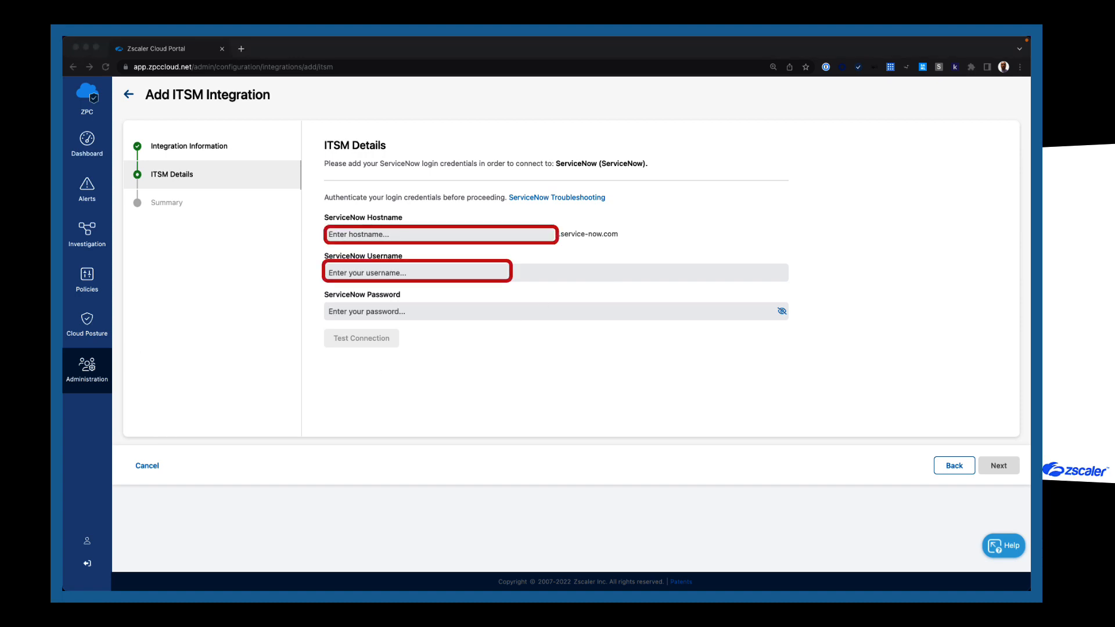
# Enter the dev114567.service-now.com hostname and credentials, test the connection, and finish the integration.
pyautogui.click(377, 237)
pyautogui.hotkey('ctrl', 'v')
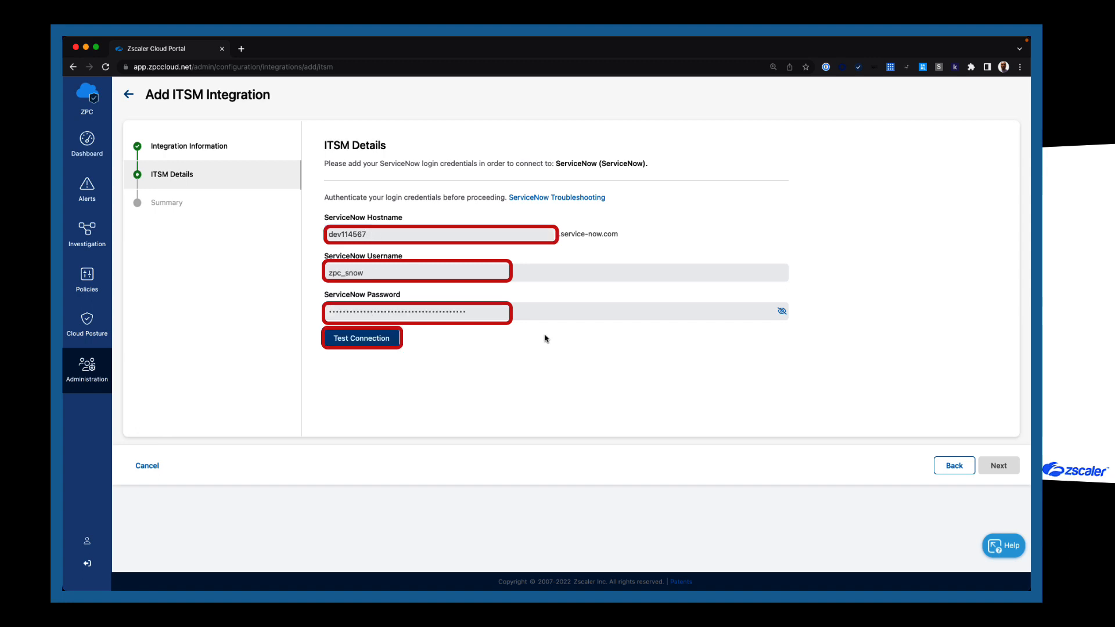
pyautogui.click(344, 343)
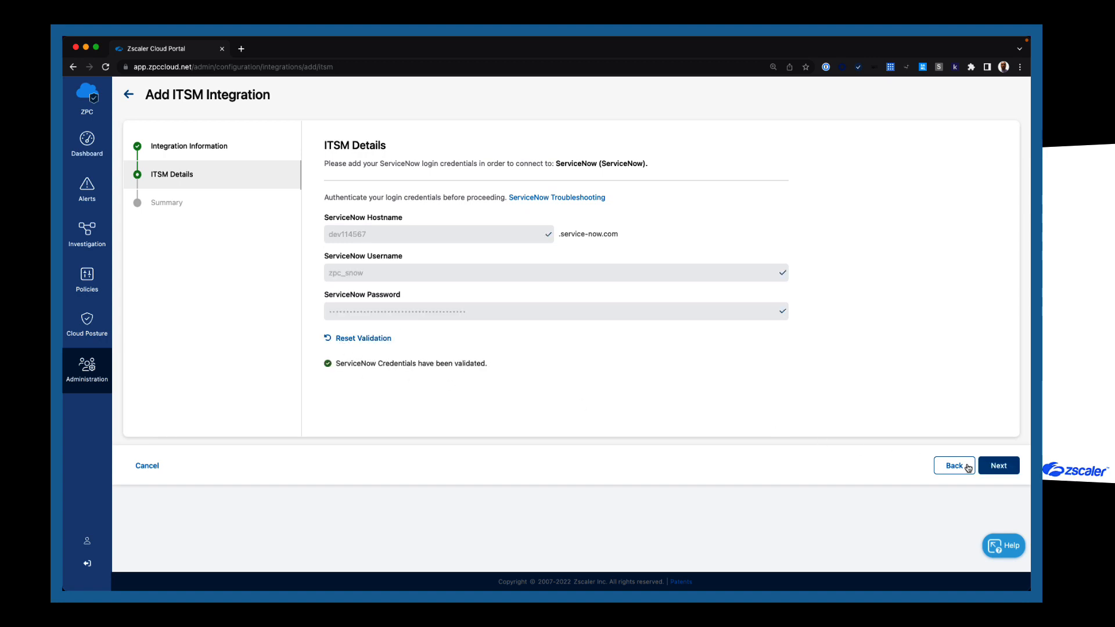
pyautogui.click(1009, 471)
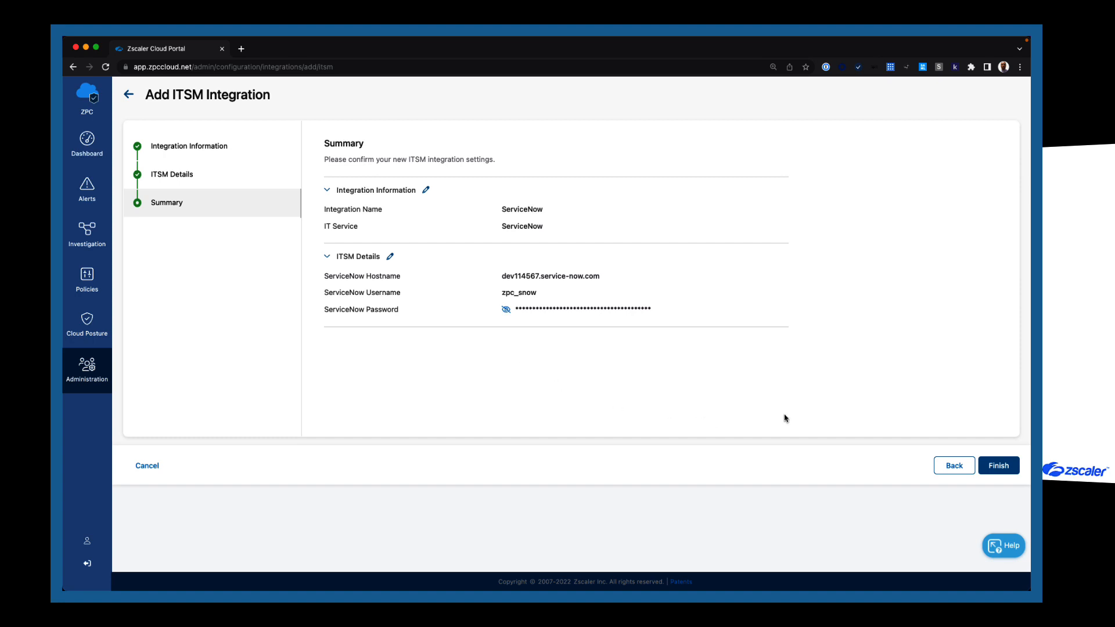
pyautogui.click(1000, 466)
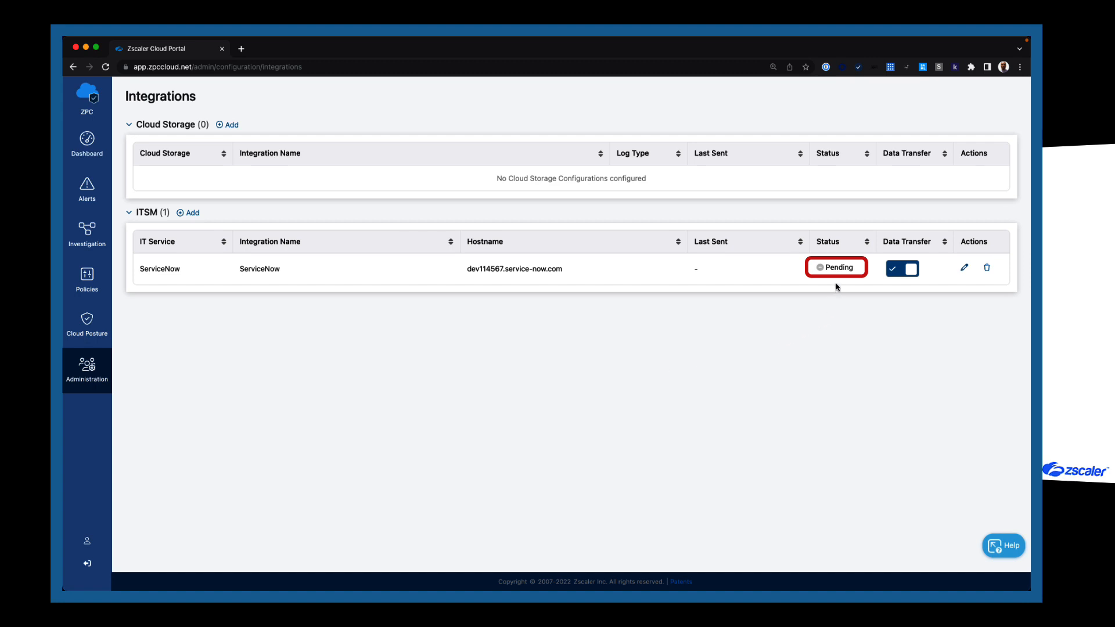
# Go to Alerts and switch to the Notifications tab.
pyautogui.click(81, 199)
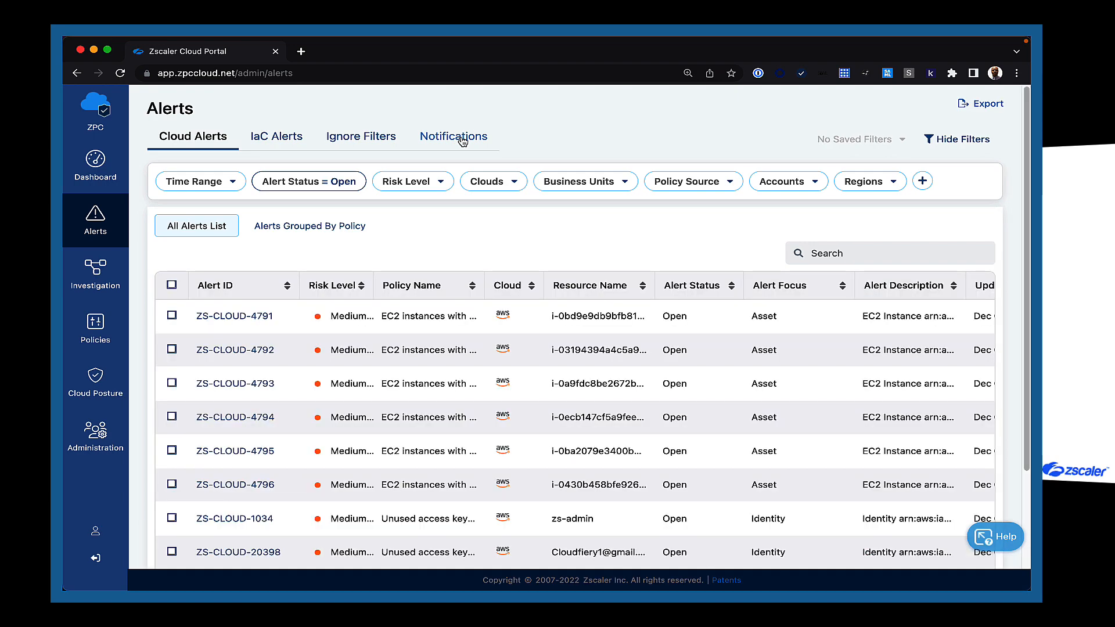
pyautogui.click(463, 142)
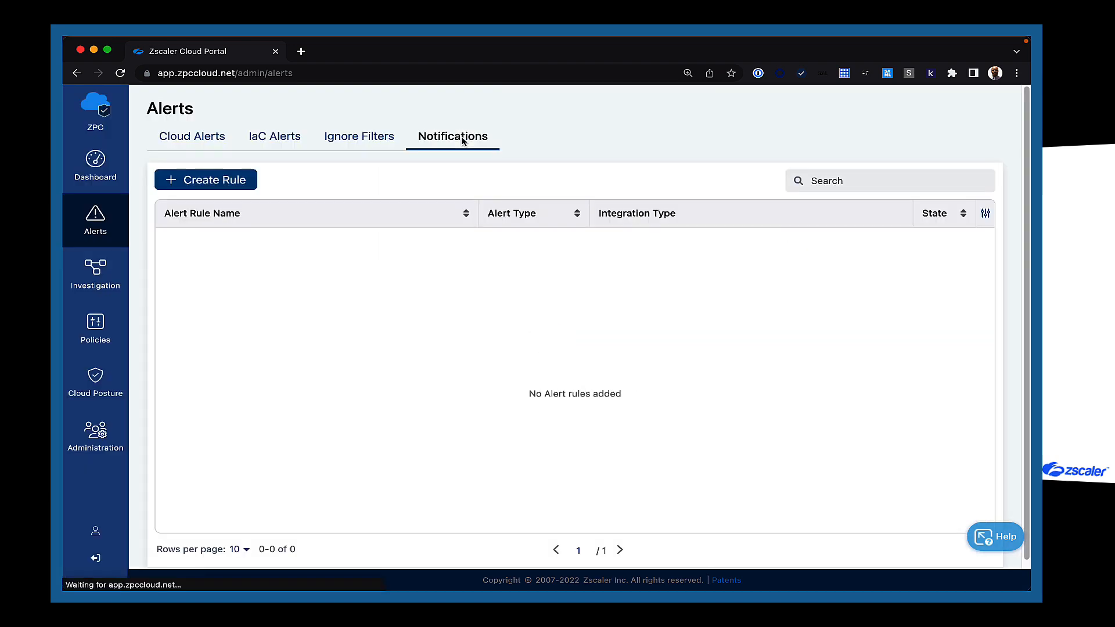
# Create a Cloud alert rule named ServiceNow-AWS-Alert-Rule and switch its status on.
pyautogui.click(230, 180)
pyautogui.write('Ser')
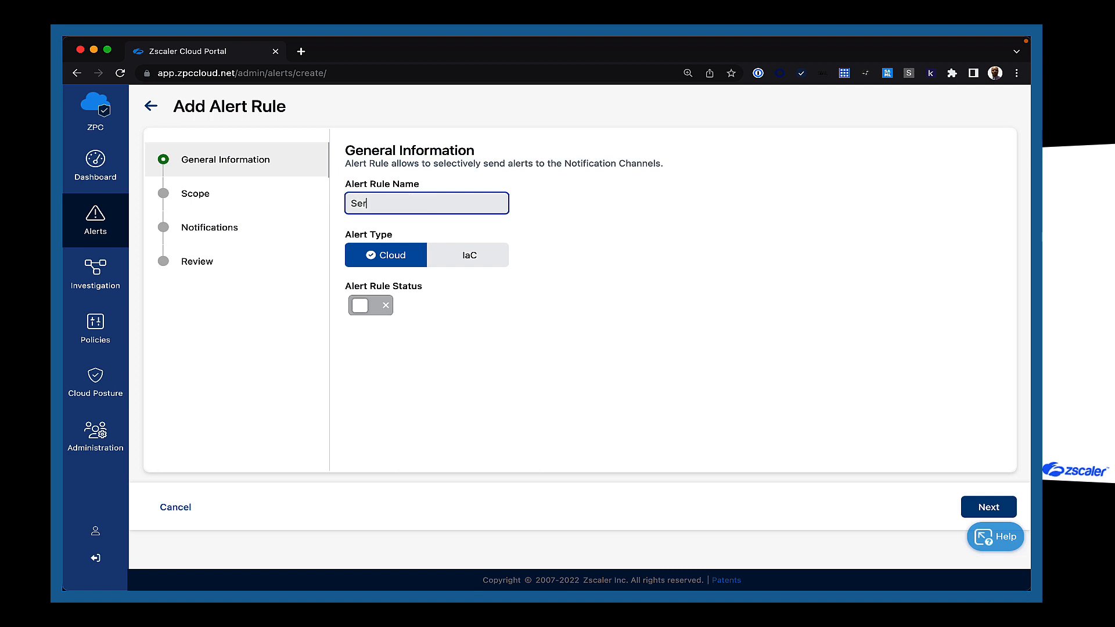
pyautogui.write('viceNow-AWS-Alert-Rule')
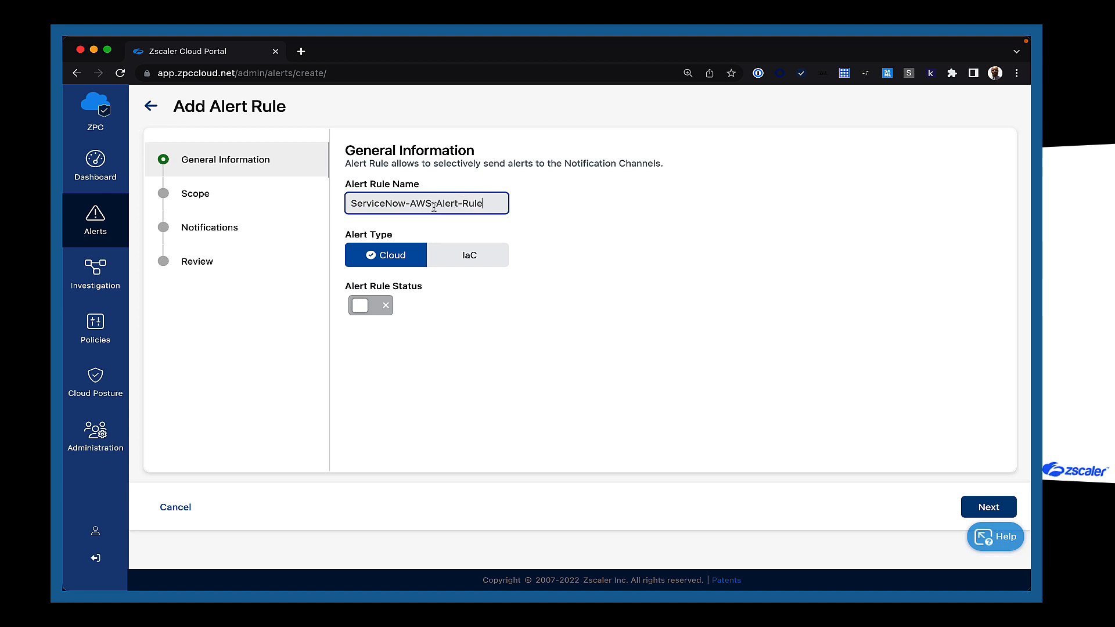
pyautogui.click(398, 259)
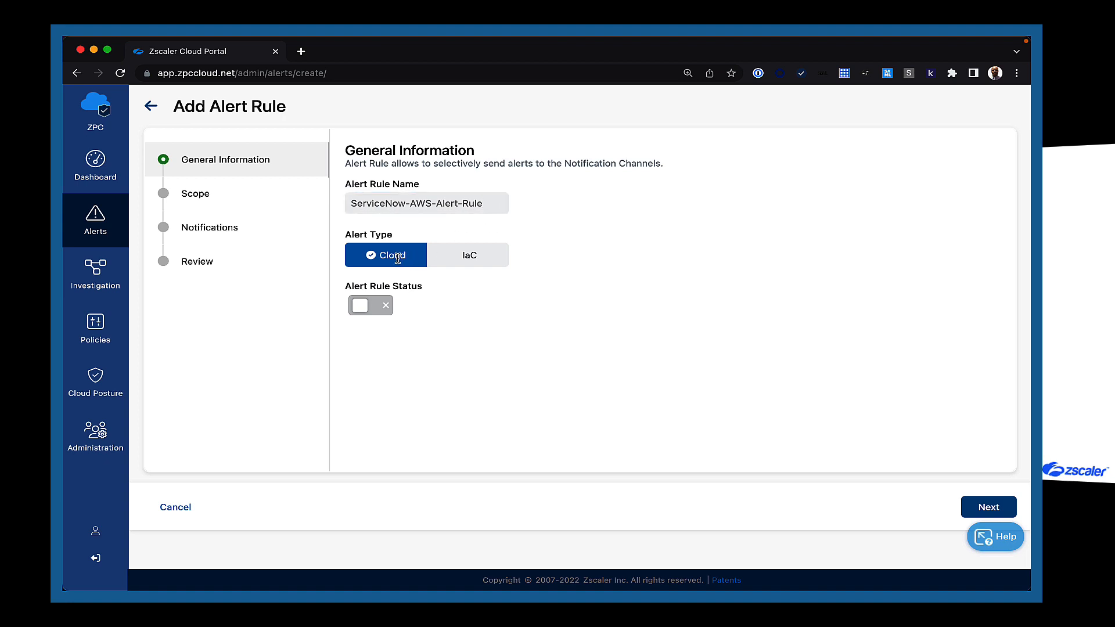
pyautogui.click(370, 308)
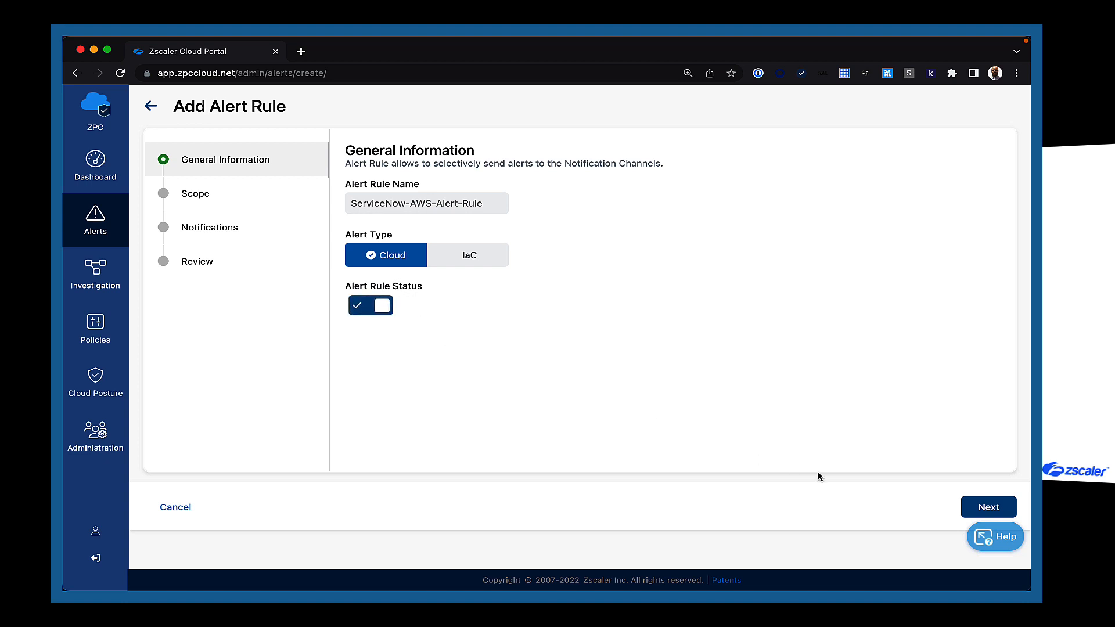
pyautogui.click(991, 508)
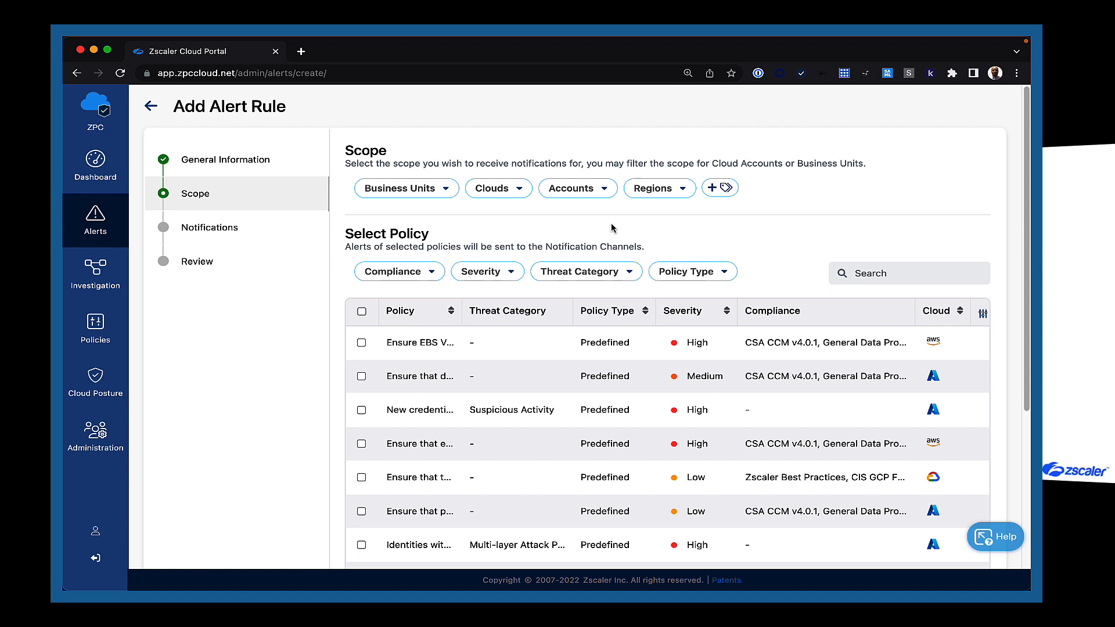
# Restrict the rule's Clouds filter to AWS only.
pyautogui.click(488, 189)
pyautogui.click(480, 245)
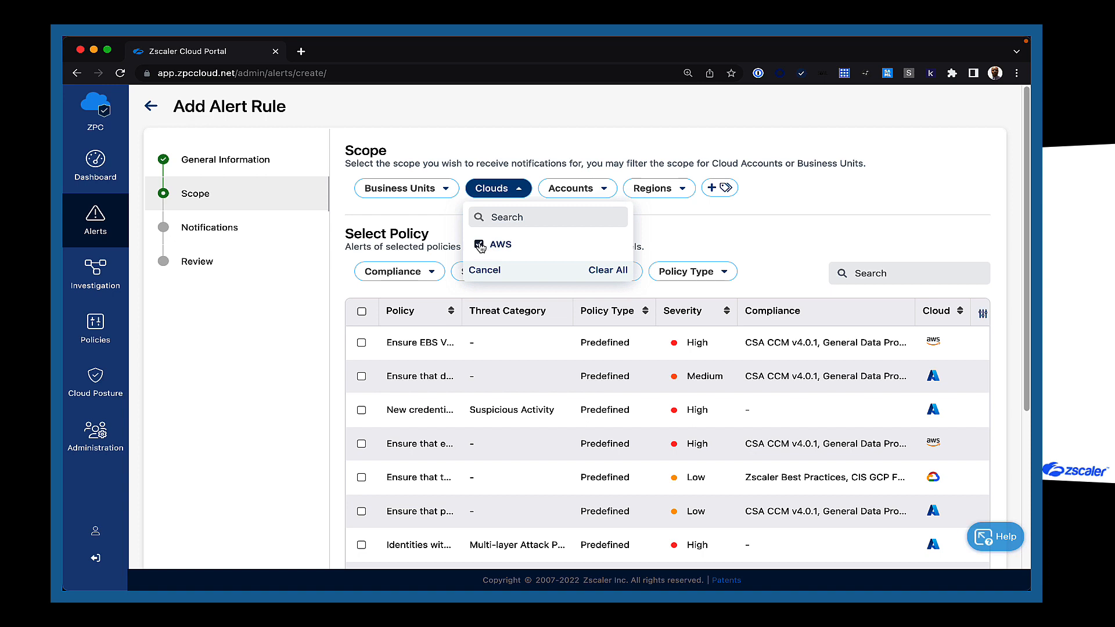
pyautogui.click(440, 216)
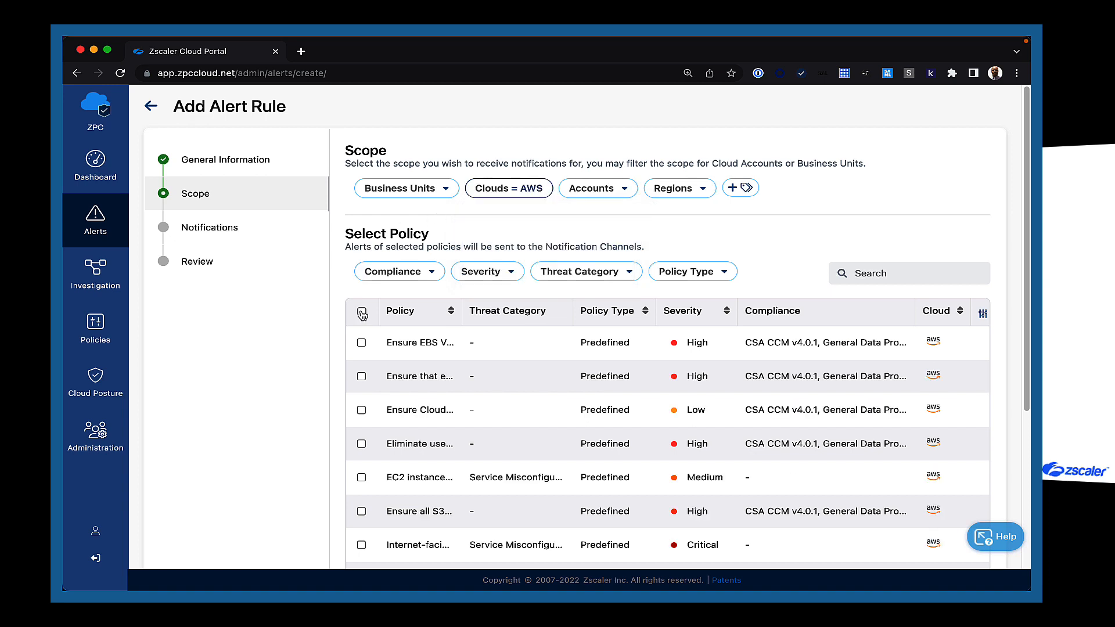
# Review the Accounts, Regions, Compliance, Severity, Threat Category and Policy Type filters, leaving them unchanged.
pyautogui.click(623, 191)
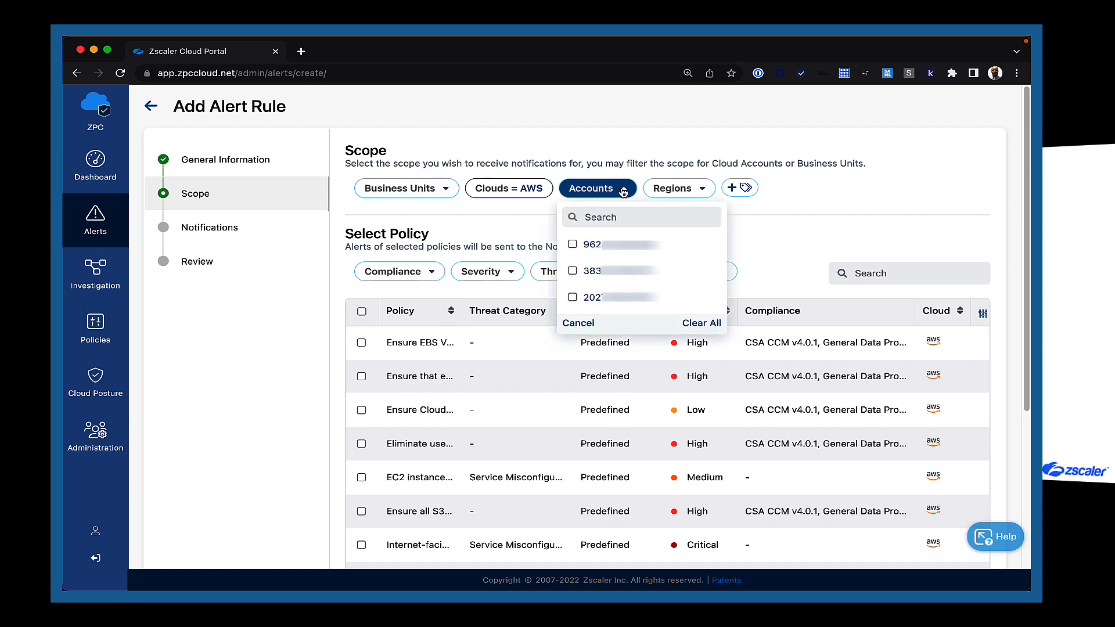
pyautogui.click(699, 194)
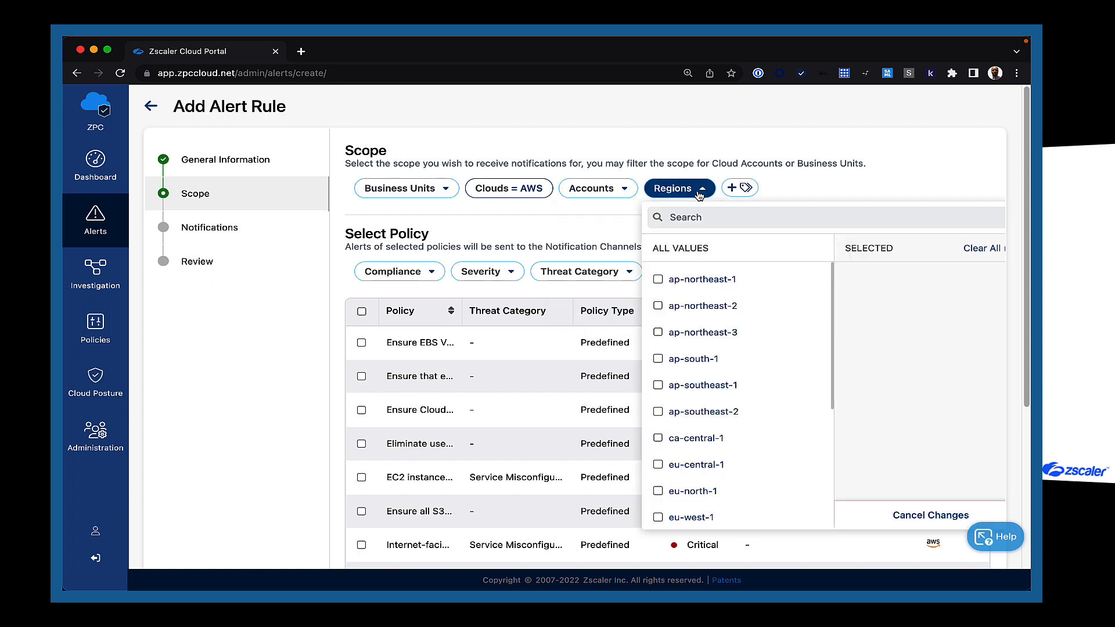
pyautogui.click(534, 220)
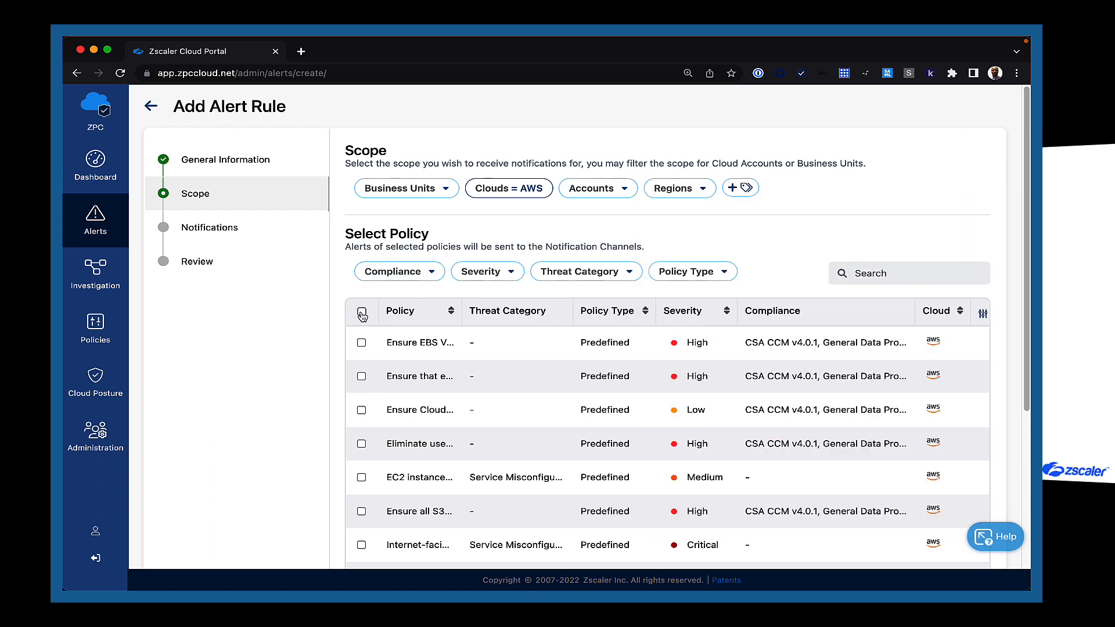
pyautogui.click(430, 273)
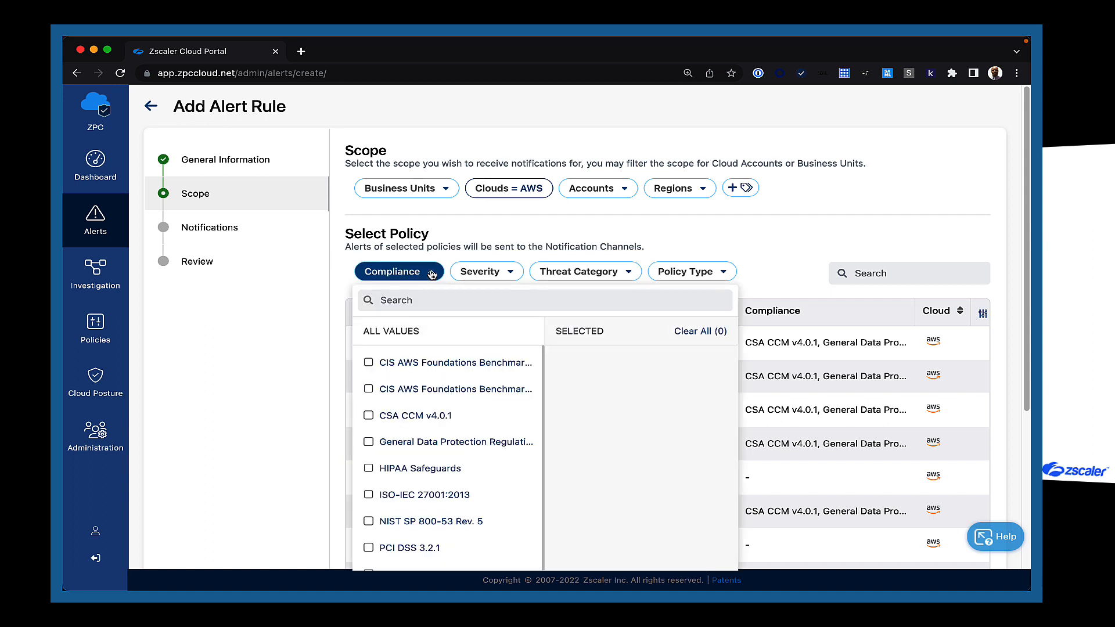
pyautogui.click(491, 244)
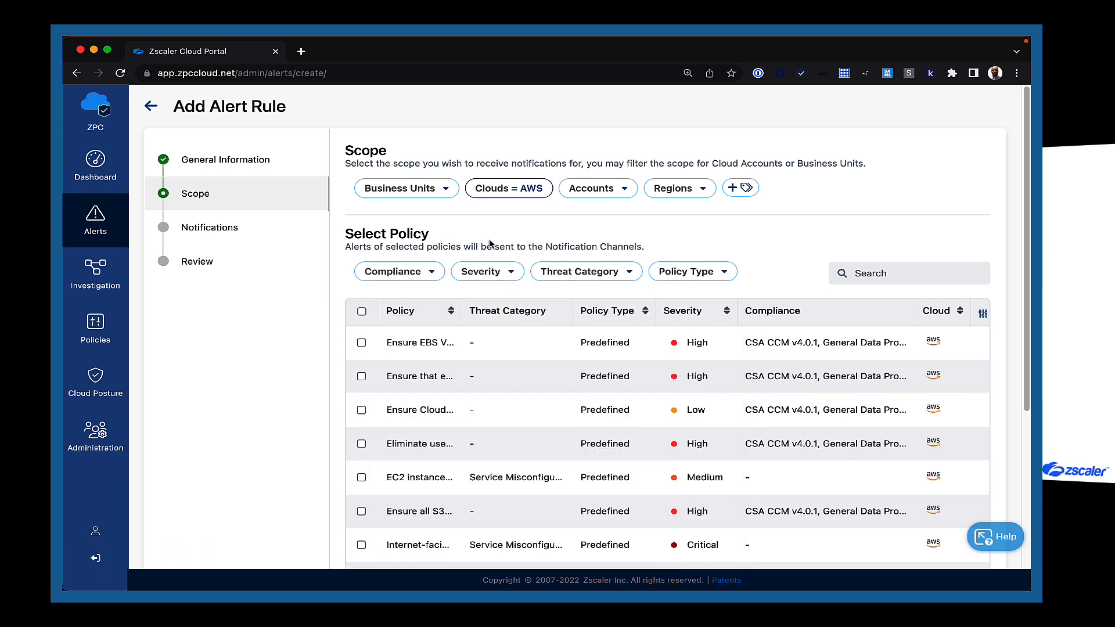
pyautogui.click(511, 274)
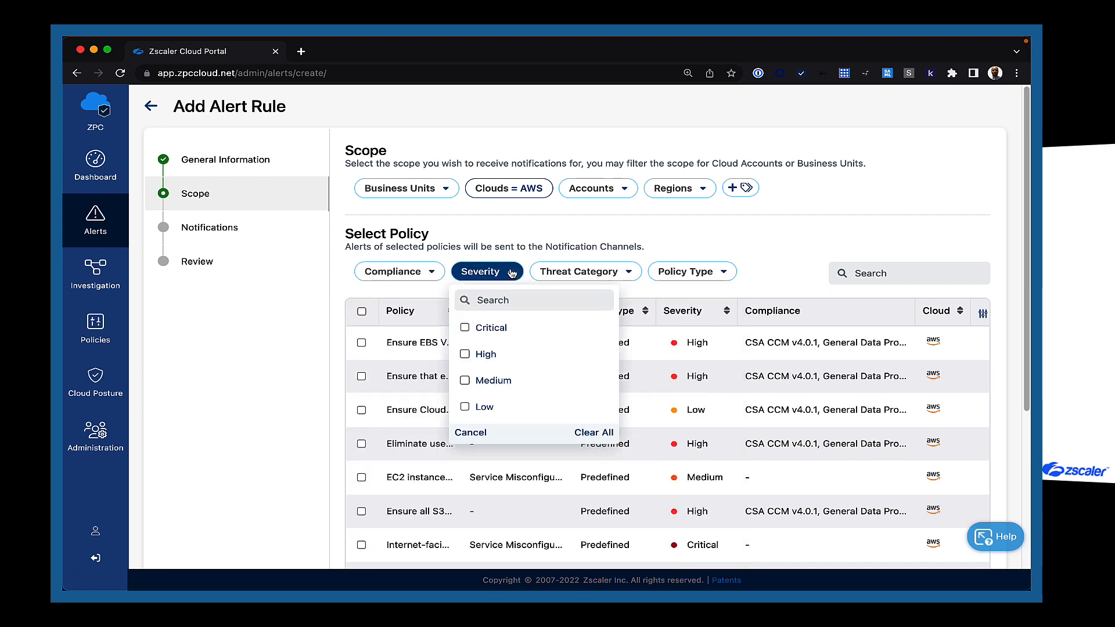
pyautogui.click(591, 244)
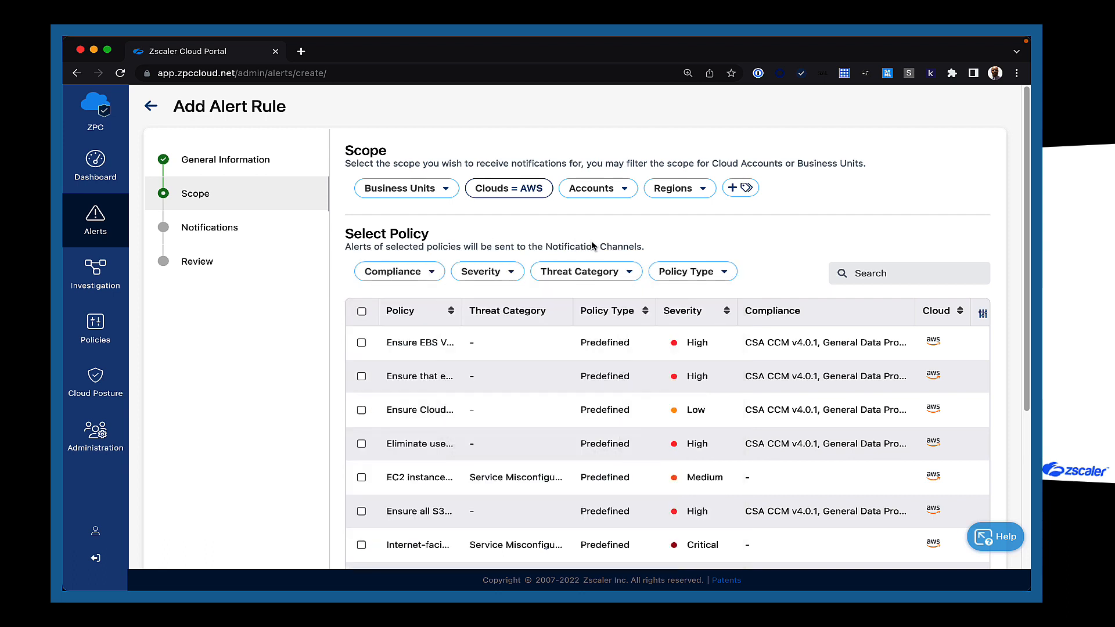
pyautogui.click(616, 274)
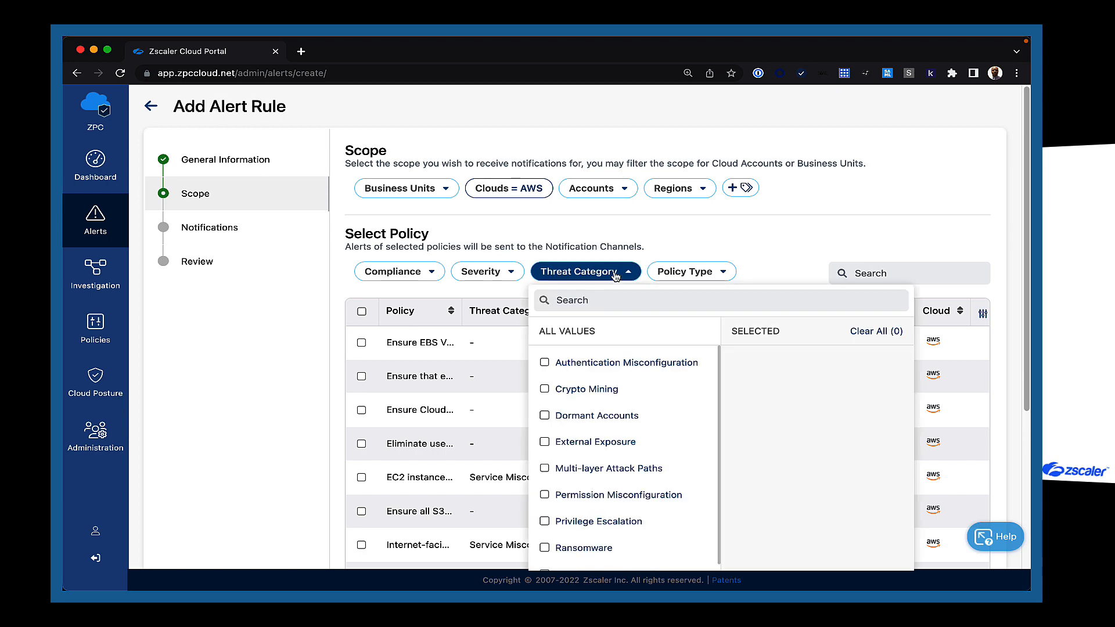
pyautogui.click(689, 272)
pyautogui.click(633, 244)
pyautogui.click(987, 507)
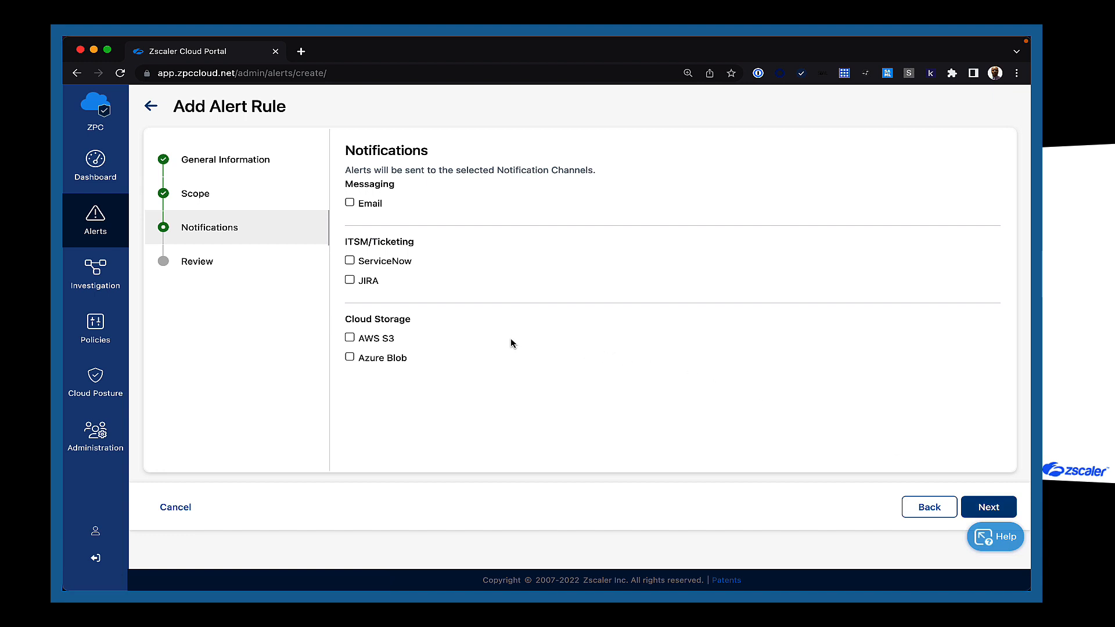
# Send the rule's alerts to ServiceNow using the ServiceNow connection.
pyautogui.click(350, 262)
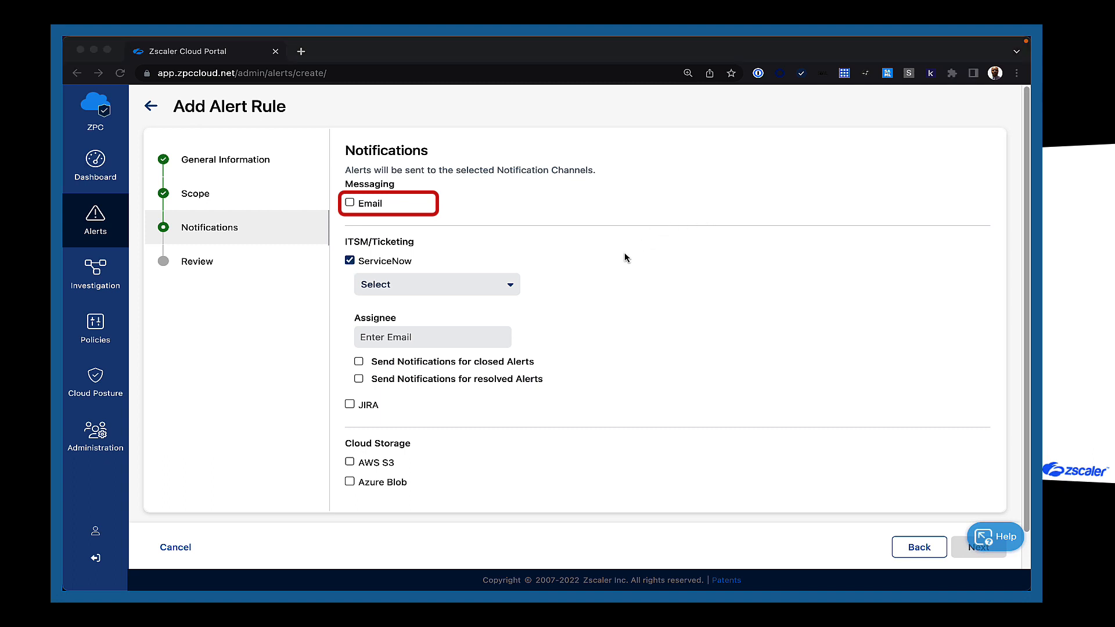
pyautogui.click(508, 291)
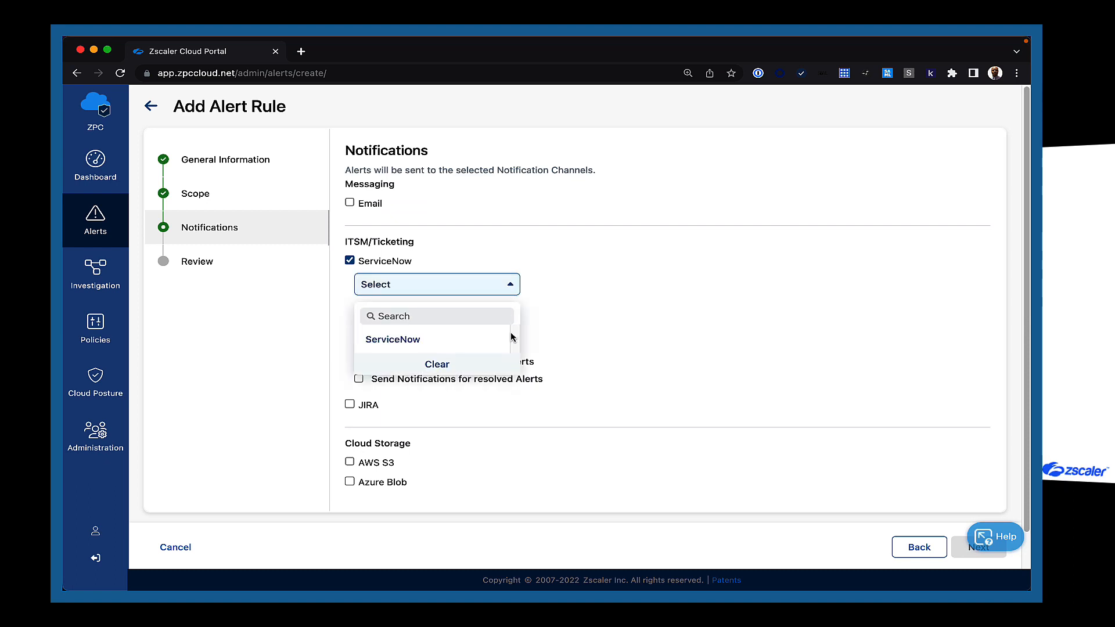
pyautogui.click(432, 340)
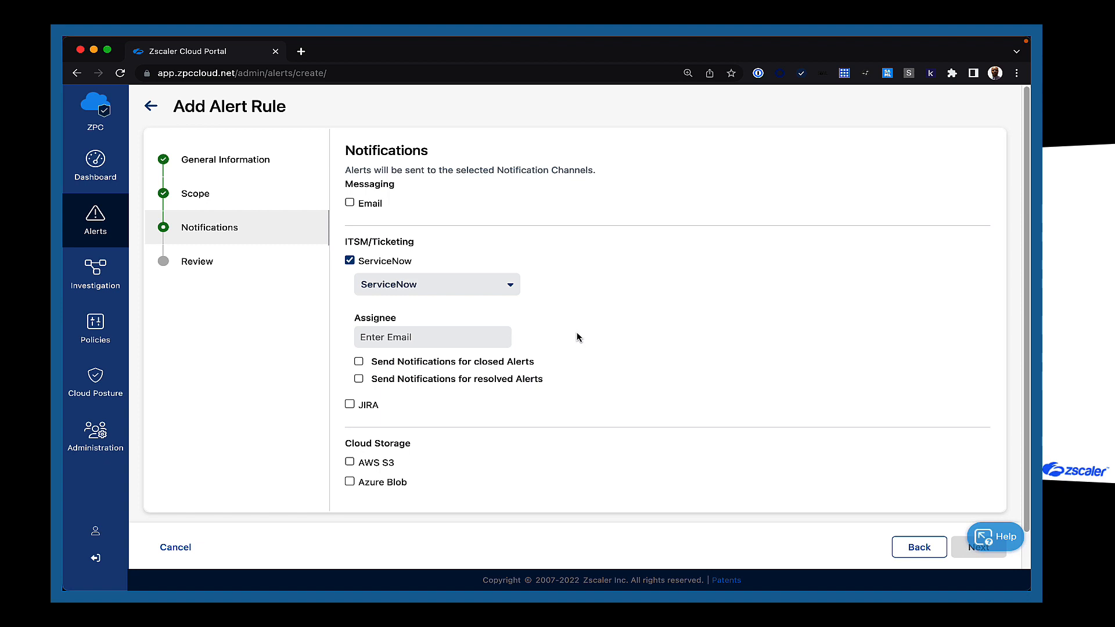
# Enter the assignee's e-mail and enable notifications for closed and resolved alerts.
pyautogui.click(433, 337)
pyautogui.write('zpc')
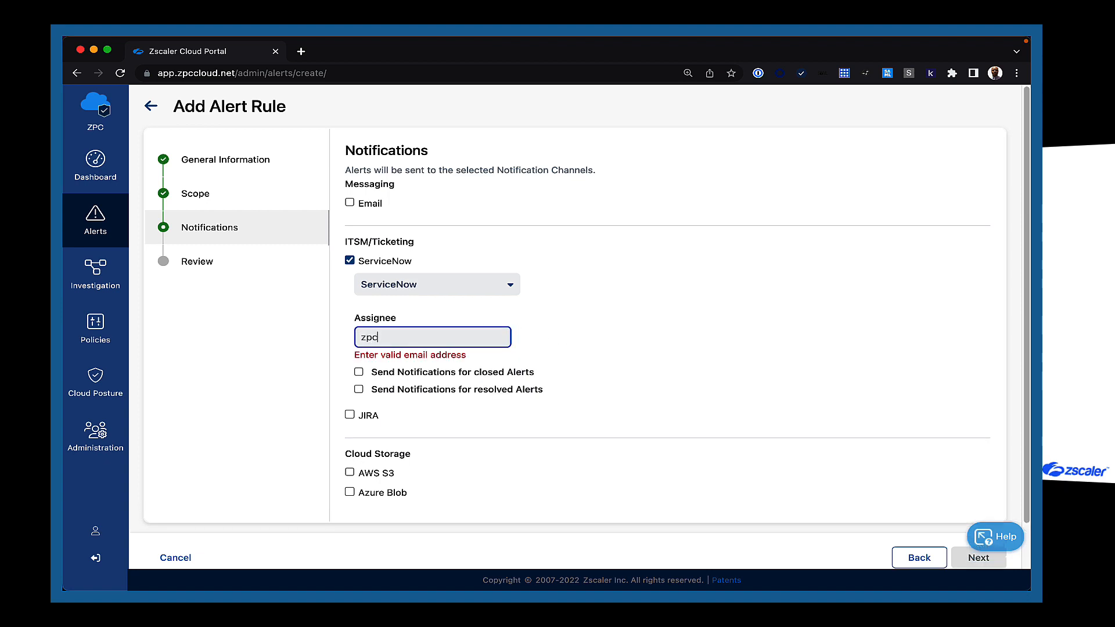
pyautogui.write('_snow@demo.com')
pyautogui.click(609, 350)
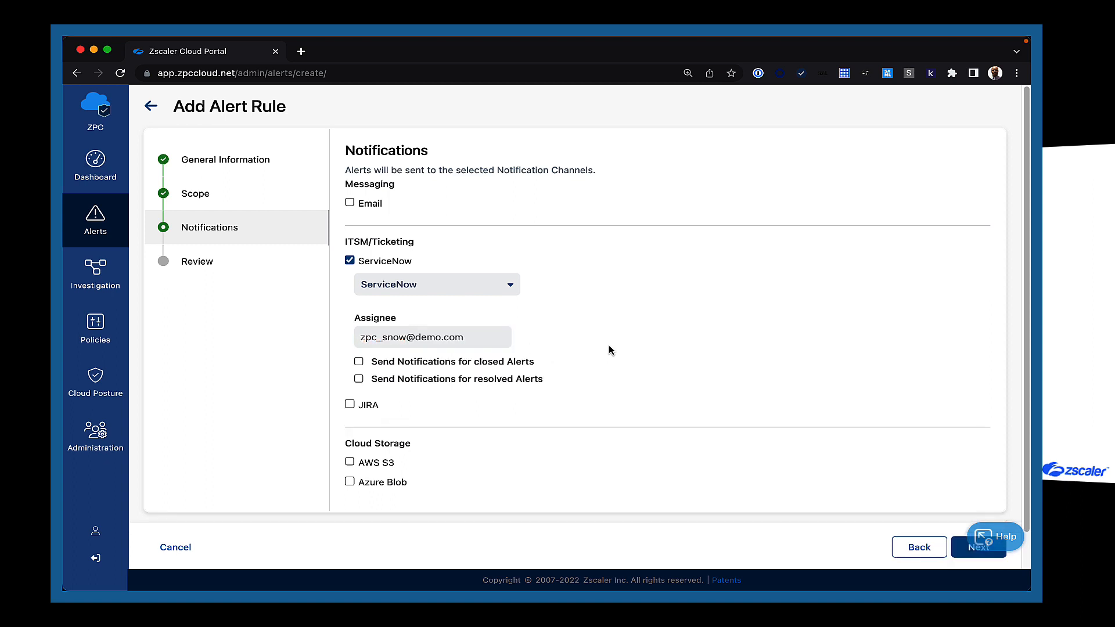
pyautogui.click(359, 361)
pyautogui.click(359, 379)
pyautogui.click(979, 547)
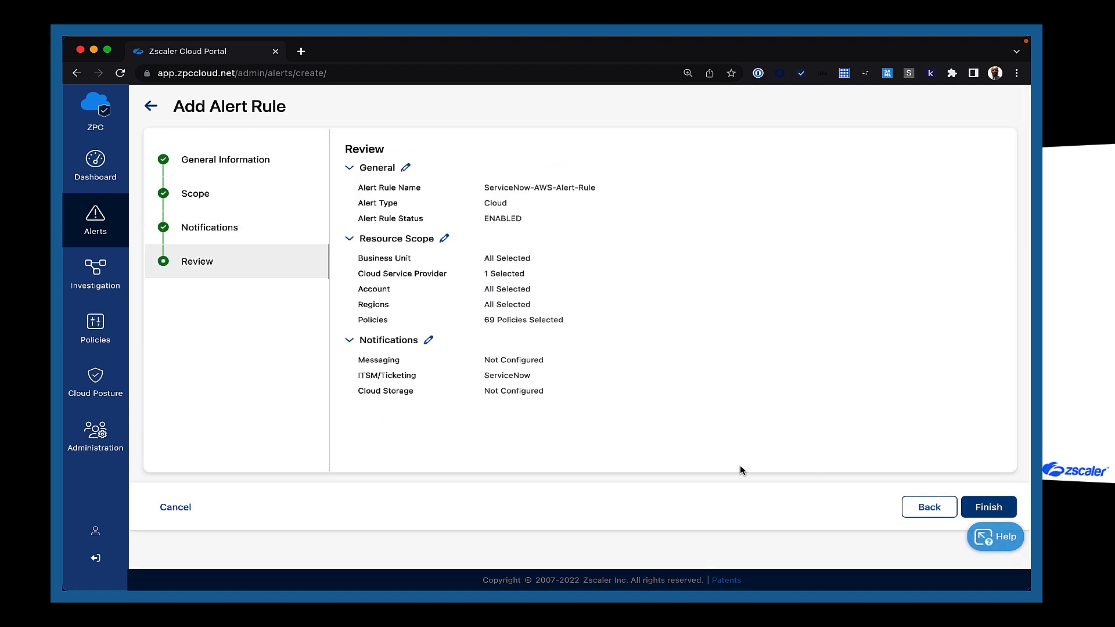
# Finish saving ServiceNow-AWS-Alert-Rule, then begin another rule with Create Rule.
pyautogui.click(990, 508)
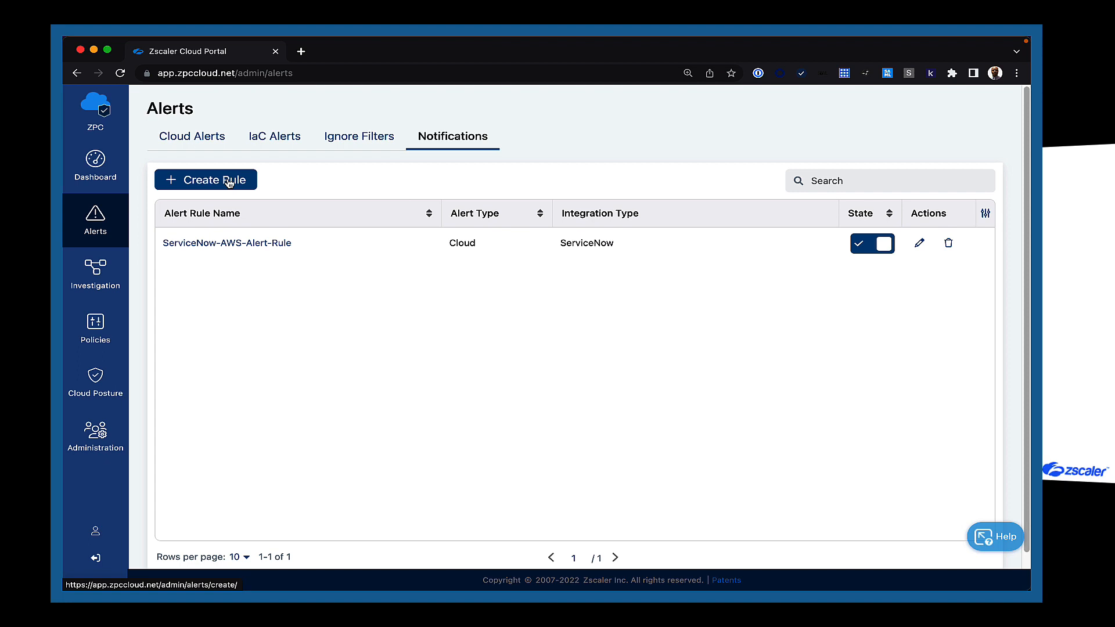
pyautogui.click(229, 181)
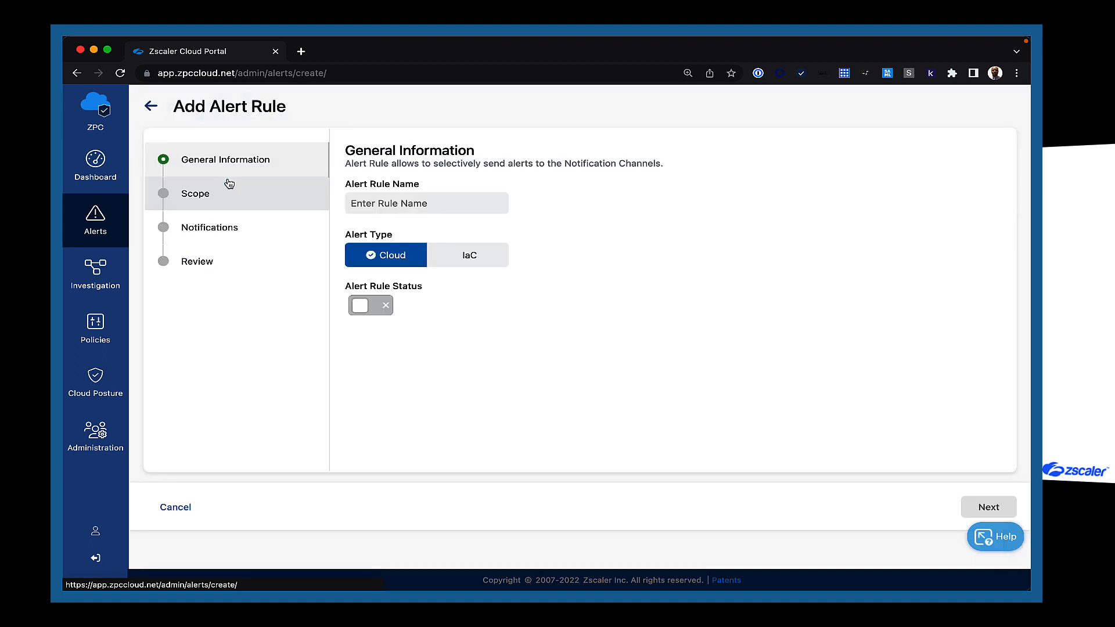
# Name the rule ServiceNow-TF-IaC, set its type to IaC, and enable it.
pyautogui.click(447, 206)
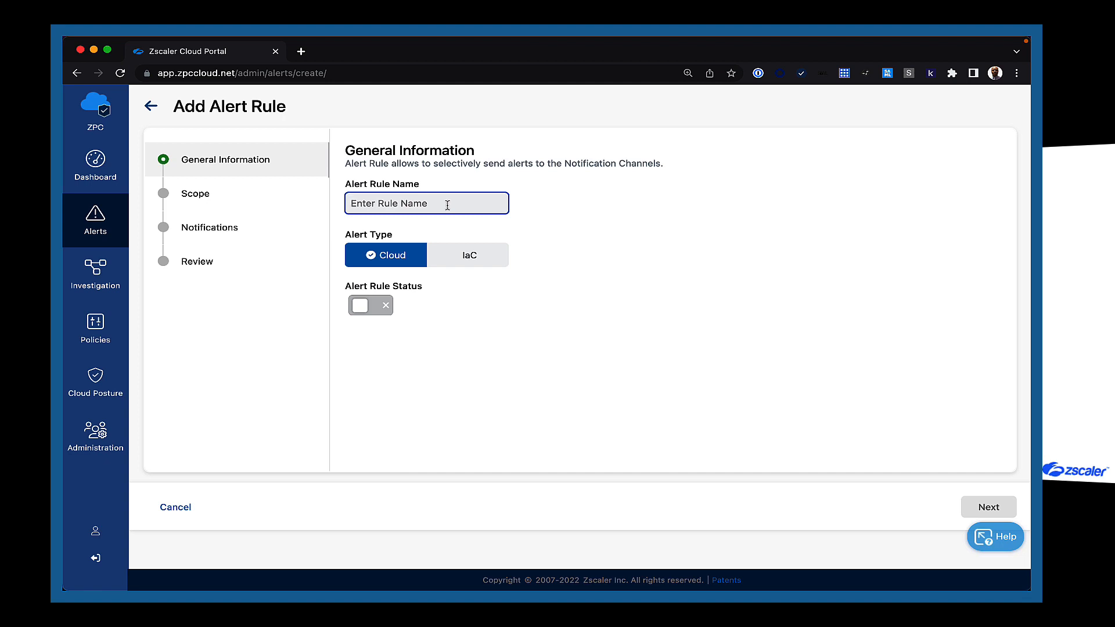
pyautogui.write('ServiceNow-TF')
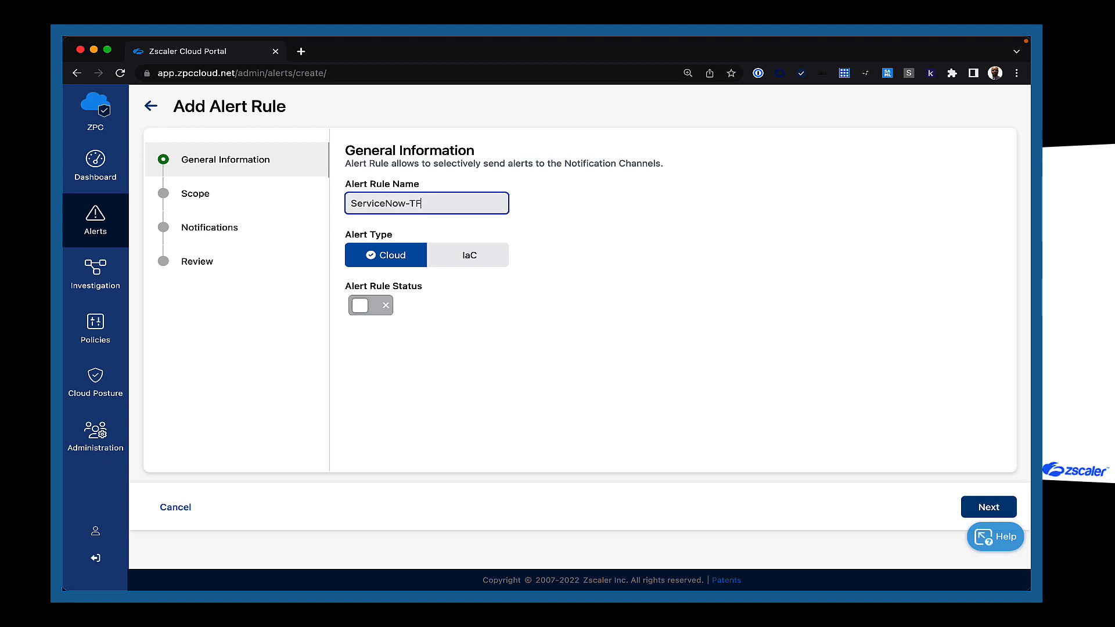
pyautogui.write('-IaC')
pyautogui.click(479, 255)
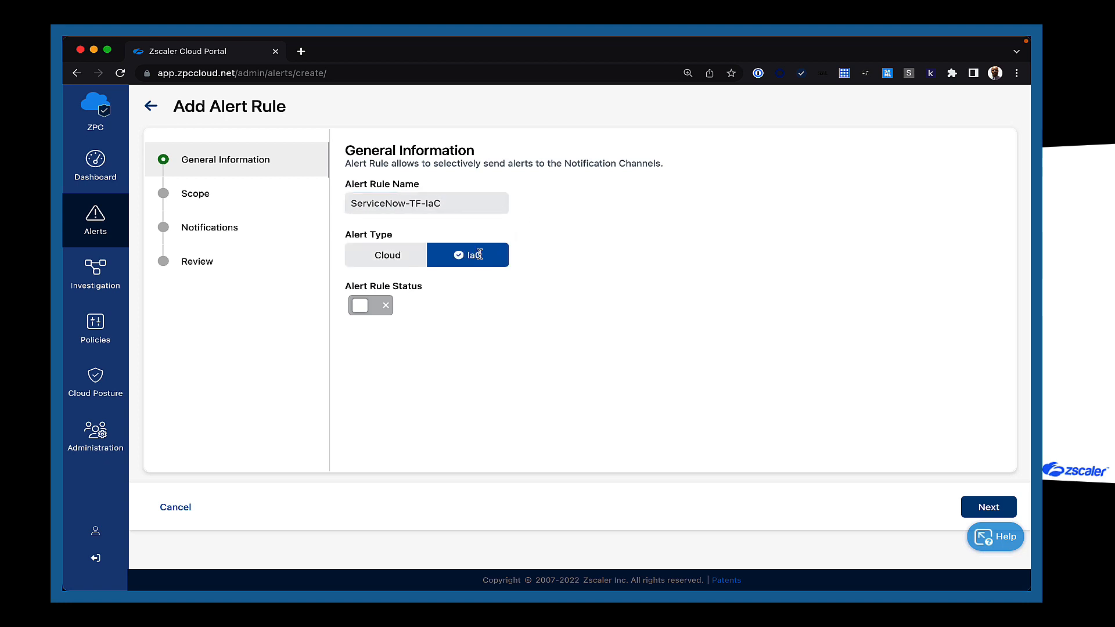
pyautogui.click(360, 309)
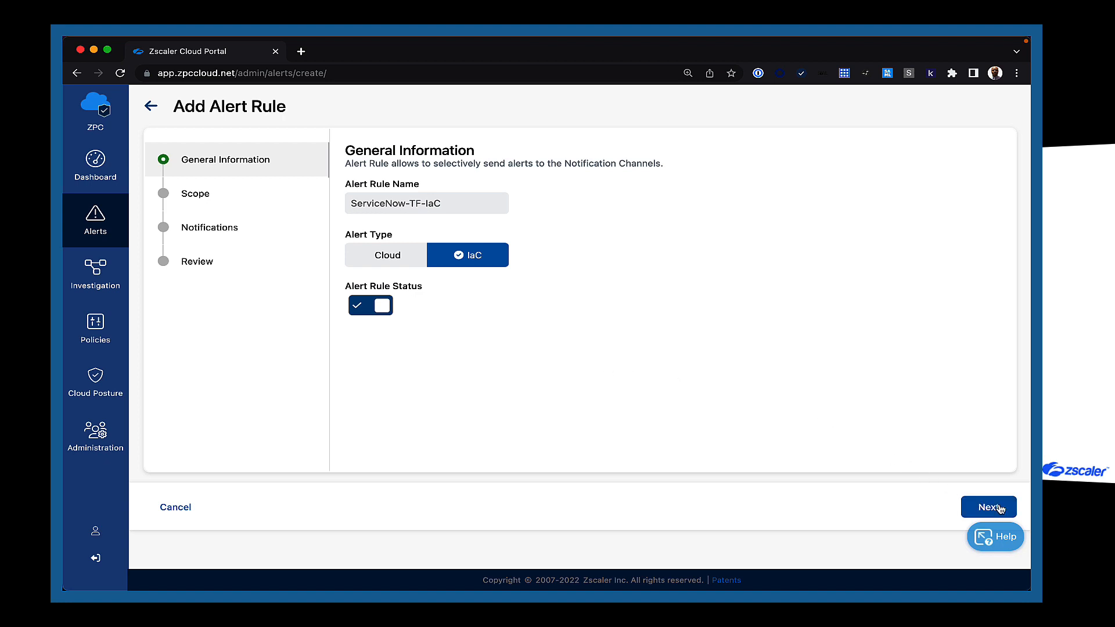
pyautogui.click(1000, 509)
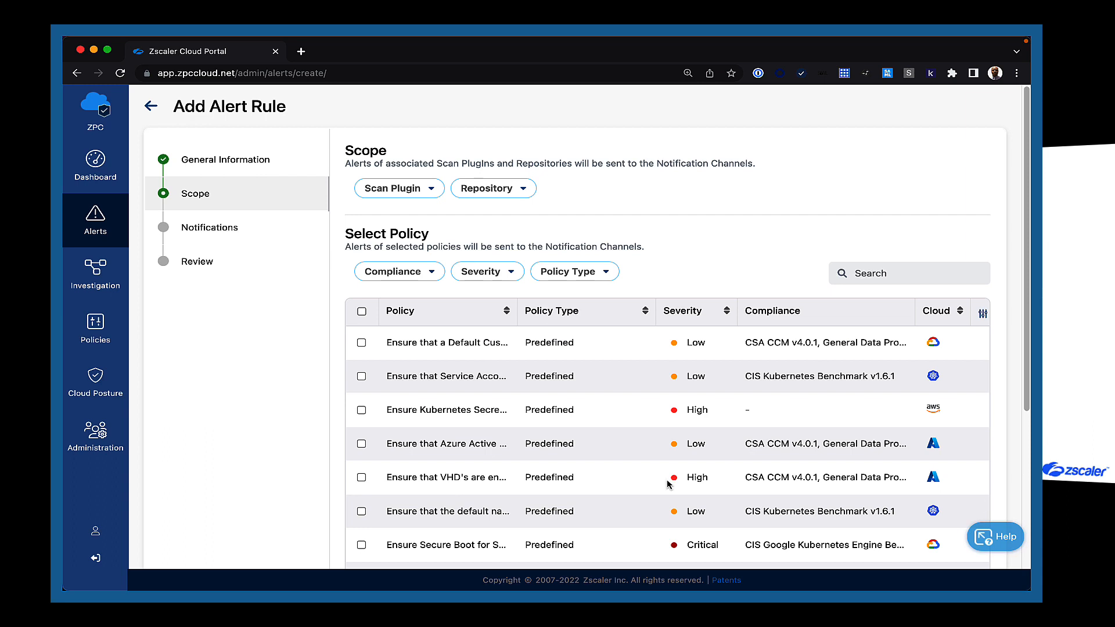
# Limit the rule's scope to Github Action scans and leave the repository filter unset.
pyautogui.click(434, 191)
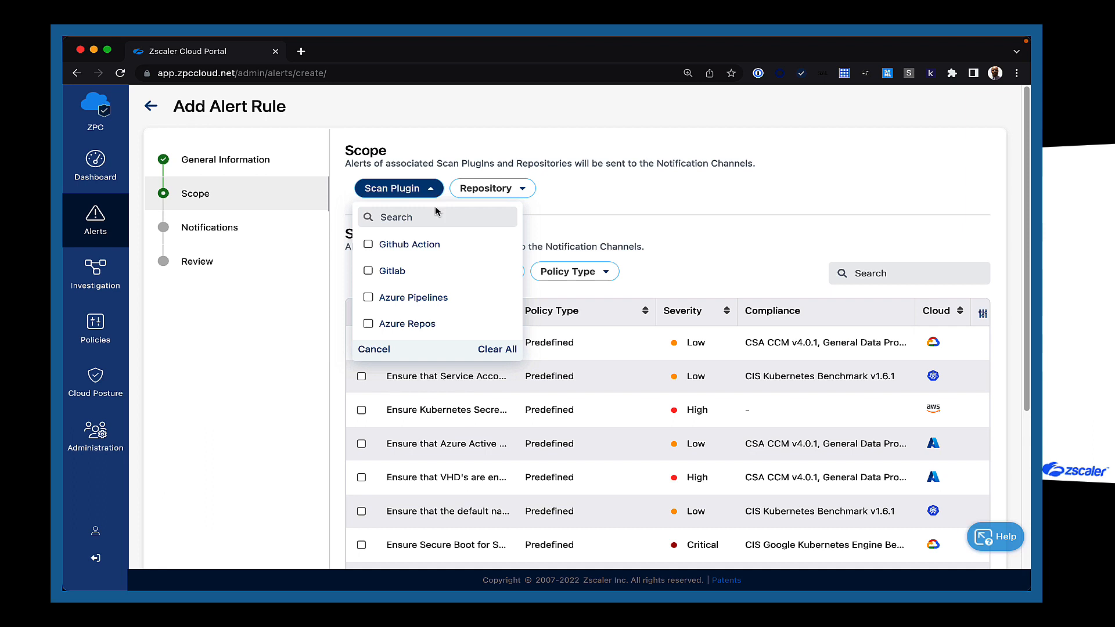
pyautogui.click(368, 245)
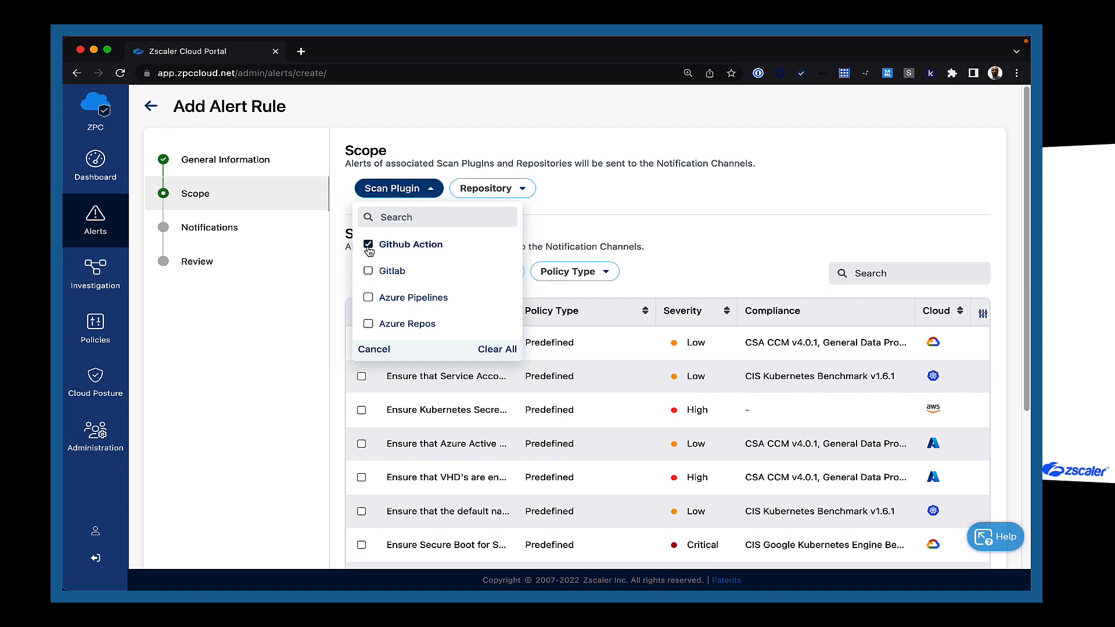
pyautogui.click(600, 197)
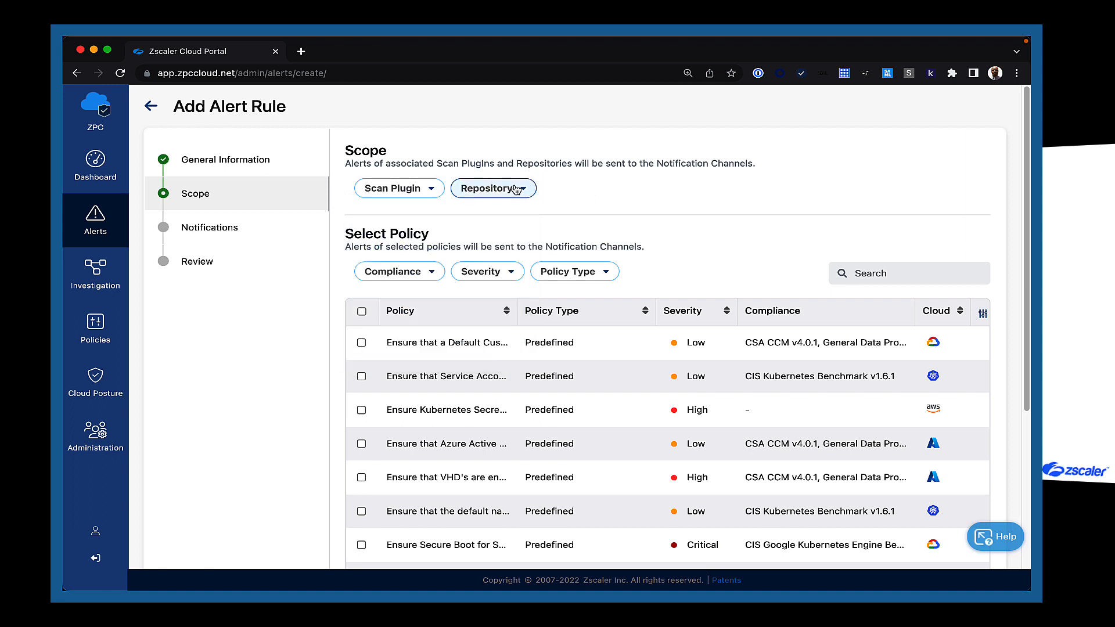
pyautogui.click(490, 189)
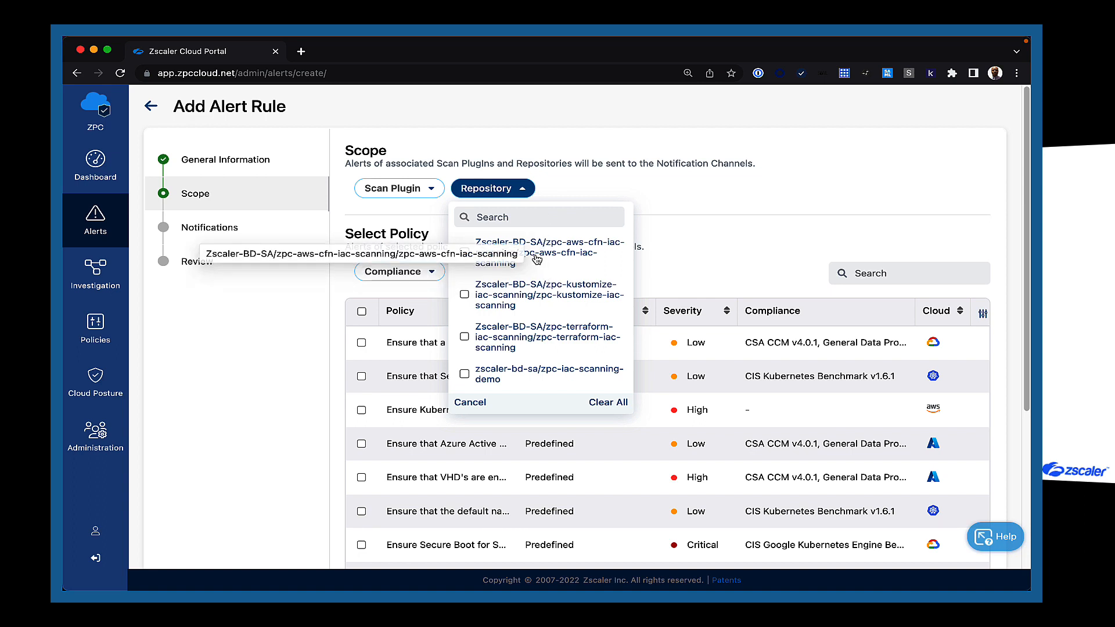
pyautogui.click(603, 184)
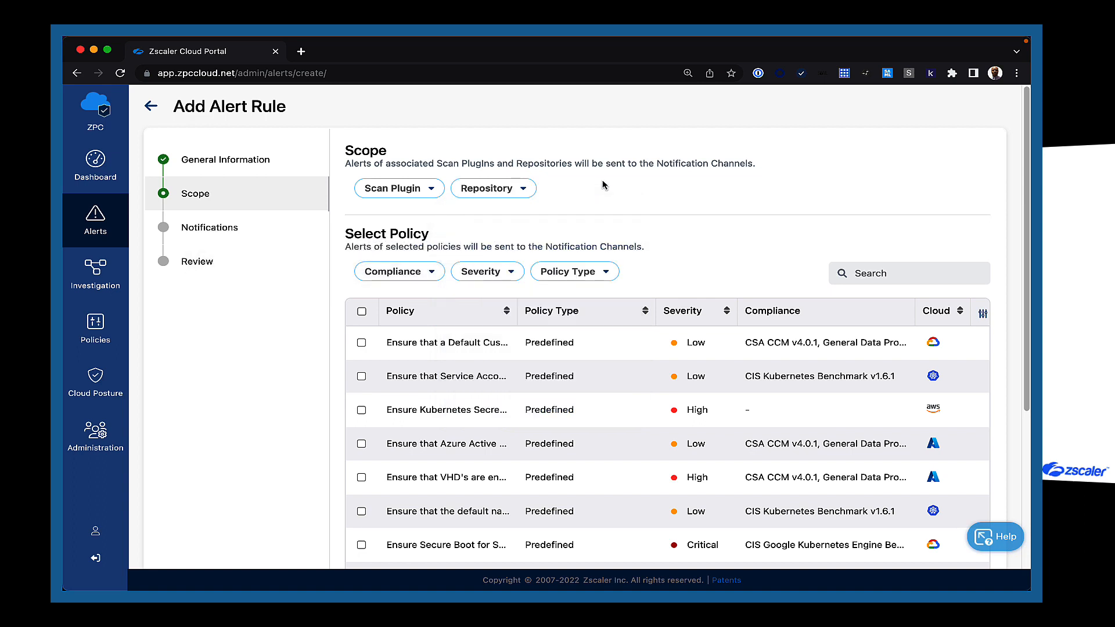
# Select every policy in the scope table and continue to the Notifications step.
pyautogui.click(361, 314)
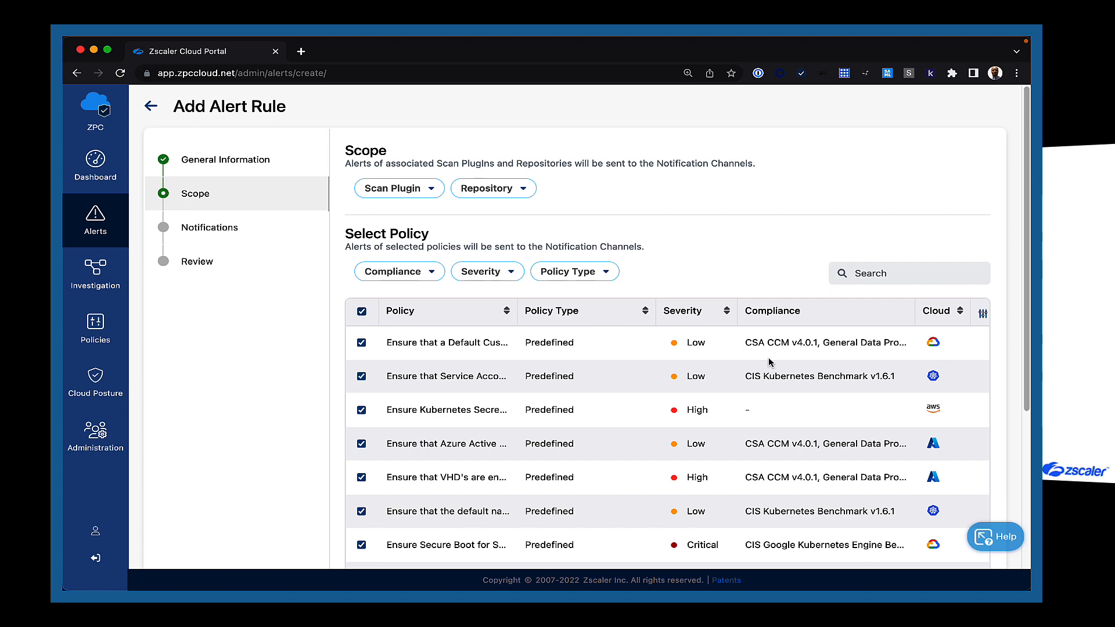
pyautogui.scroll(-5, 944, 450)
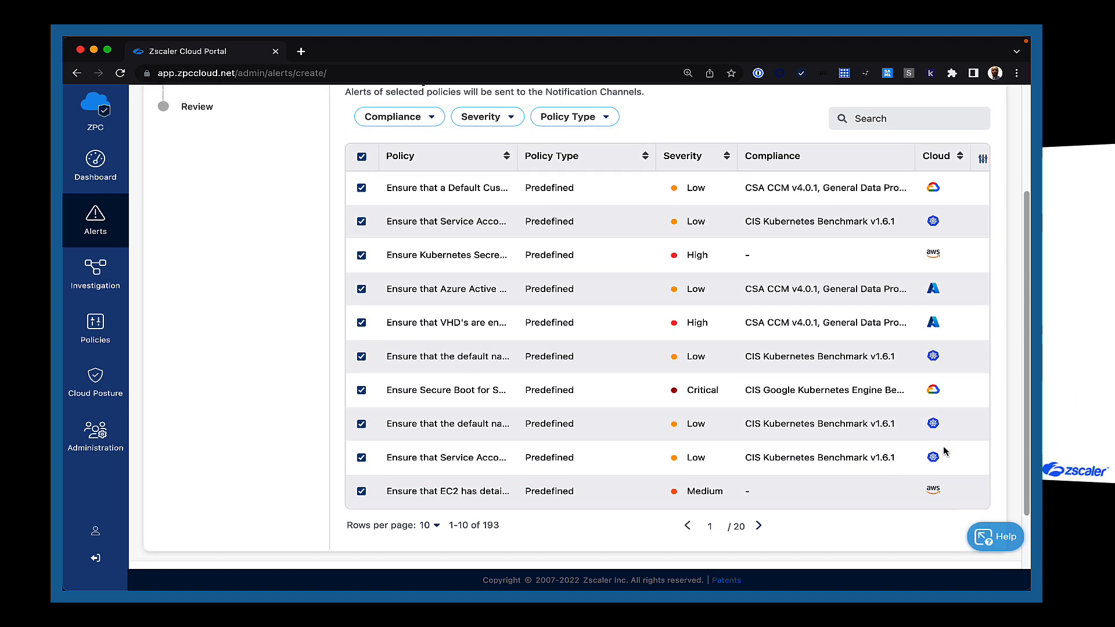
pyautogui.click(988, 509)
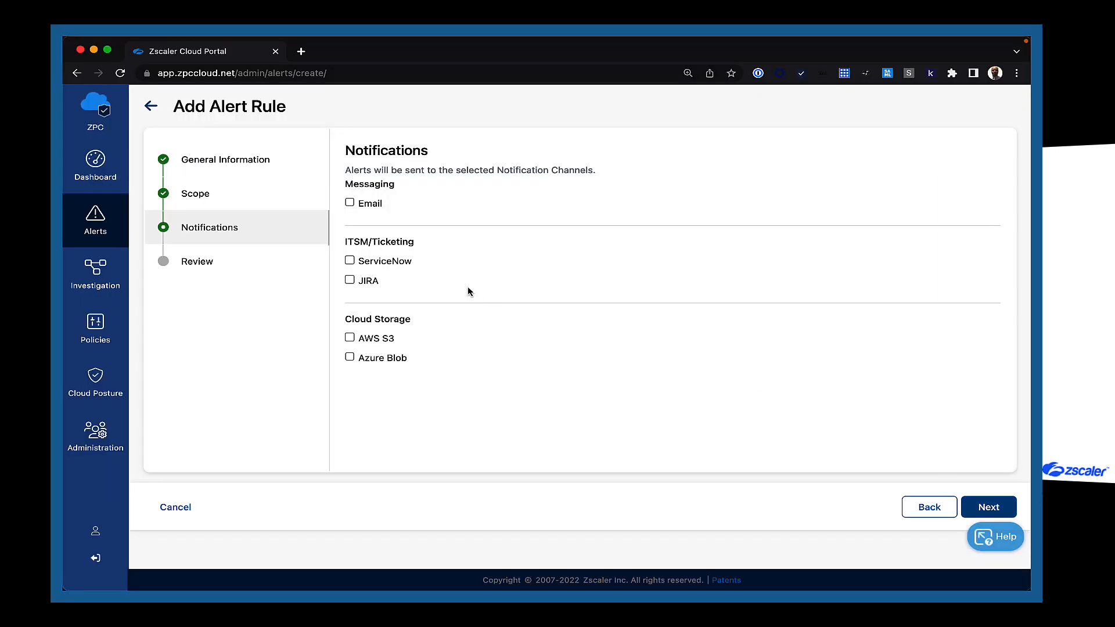
# Route the rule's alerts to the ServiceNow integration and enter the assignee's e-mail address.
pyautogui.click(350, 260)
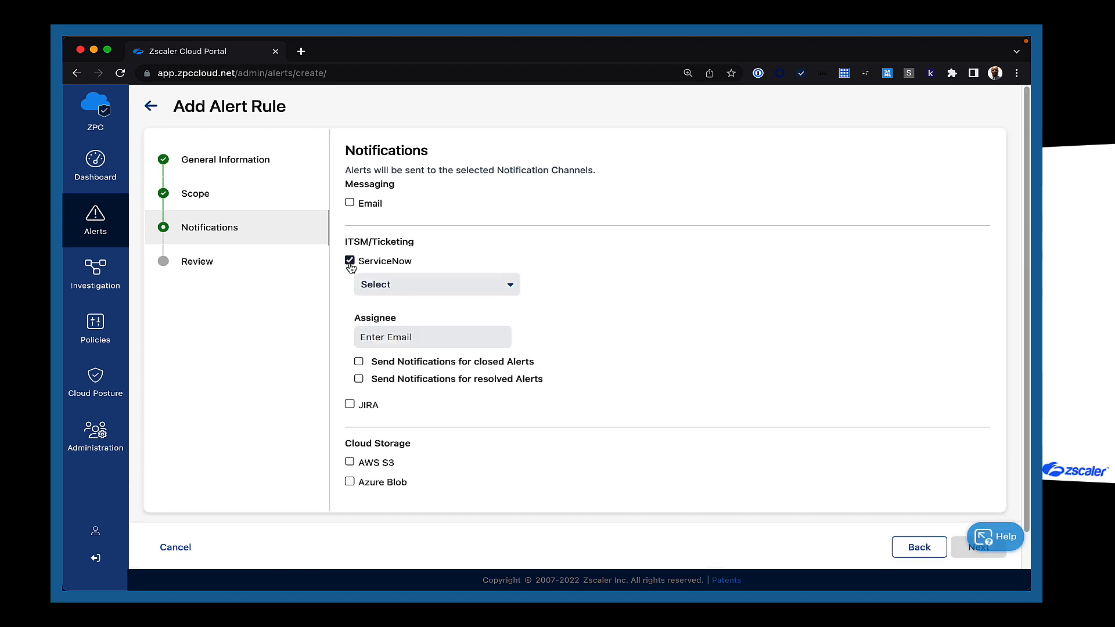
pyautogui.click(507, 289)
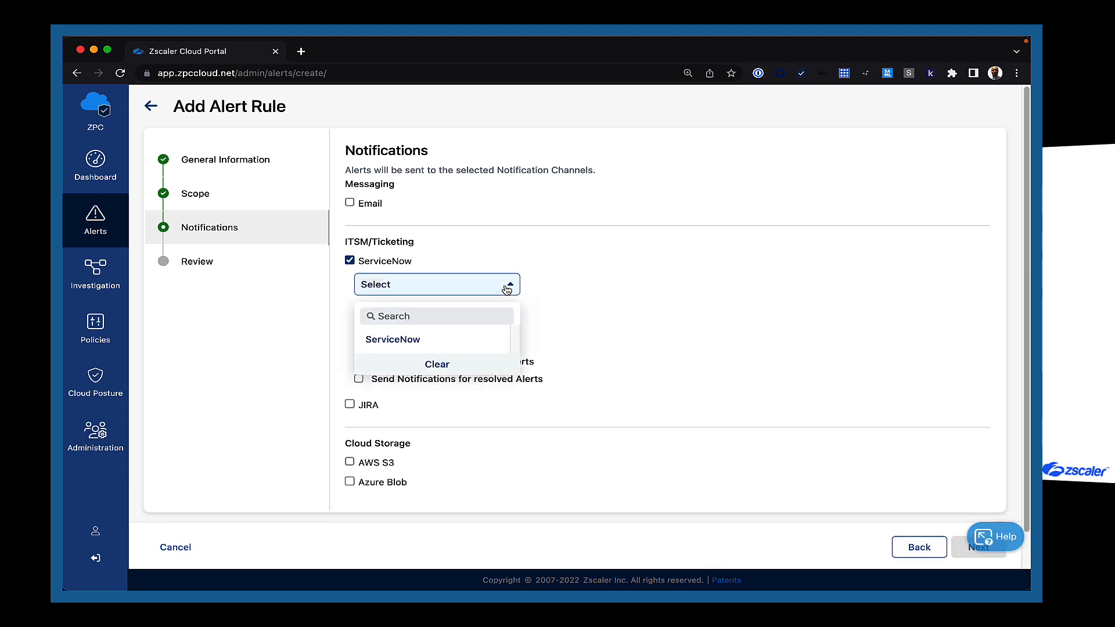
pyautogui.click(406, 343)
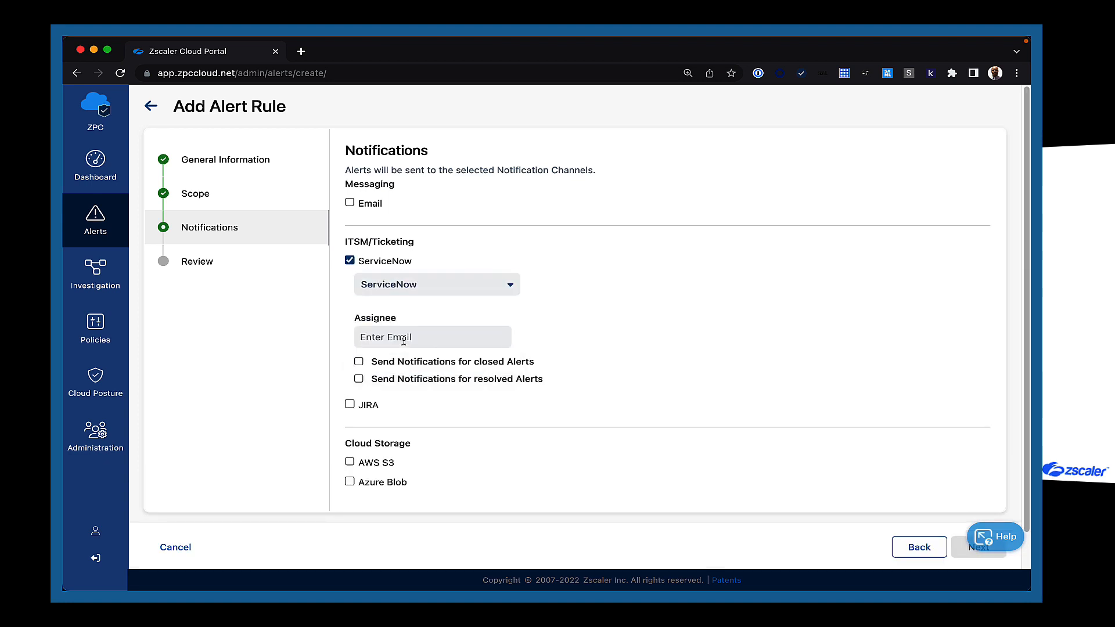
pyautogui.click(449, 337)
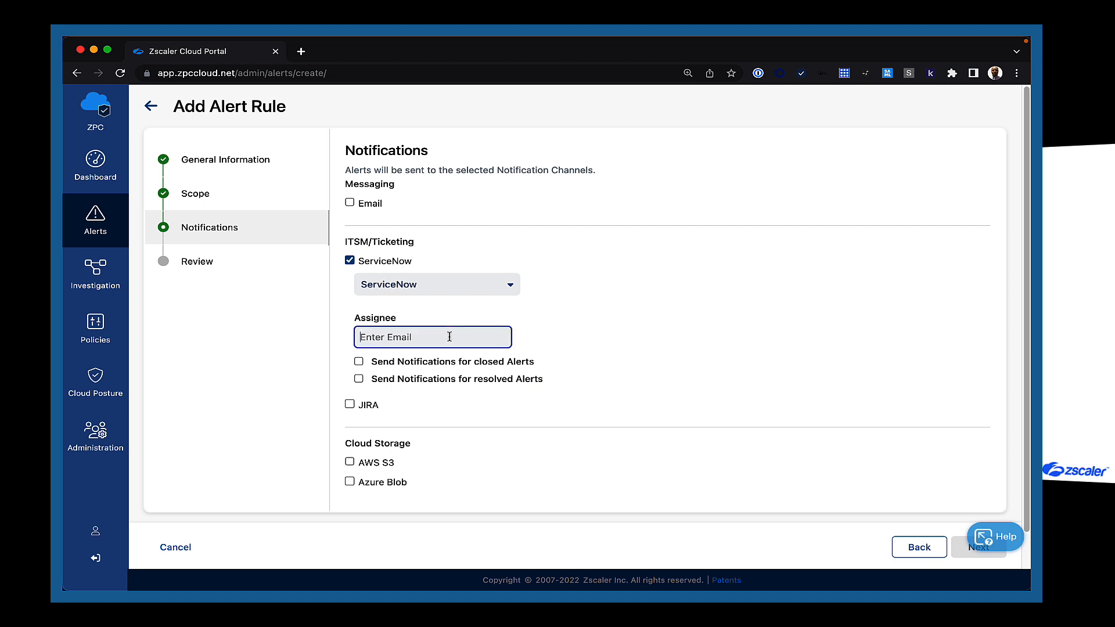
pyautogui.write('zpc_snow@demo.com')
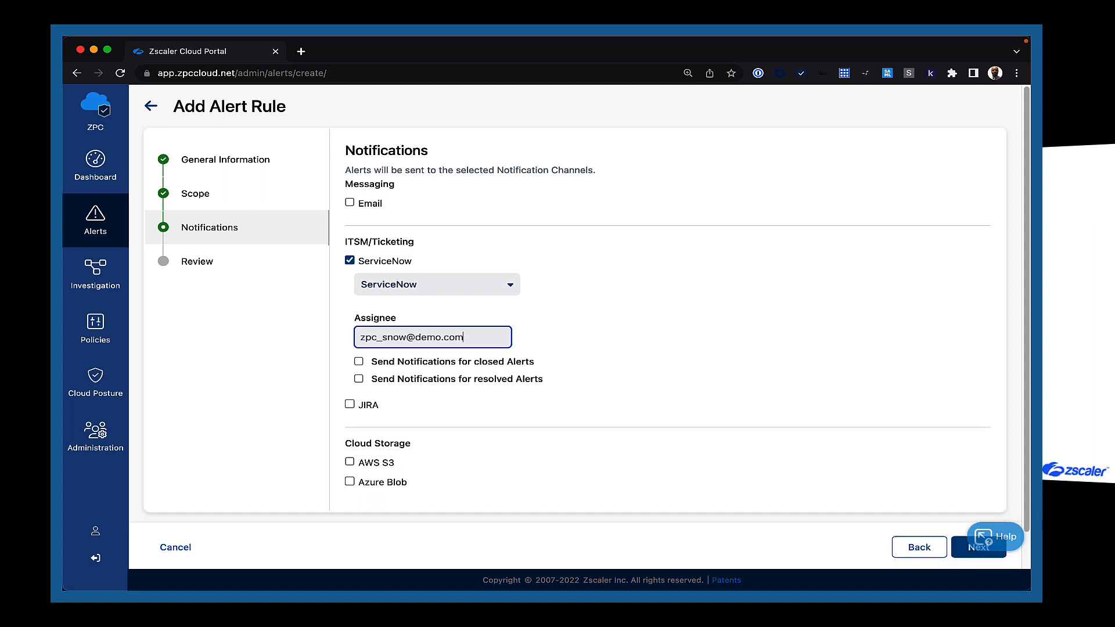
# Also notify on closed and resolved alerts, then create the ServiceNow-TF-IaC rule.
pyautogui.click(359, 361)
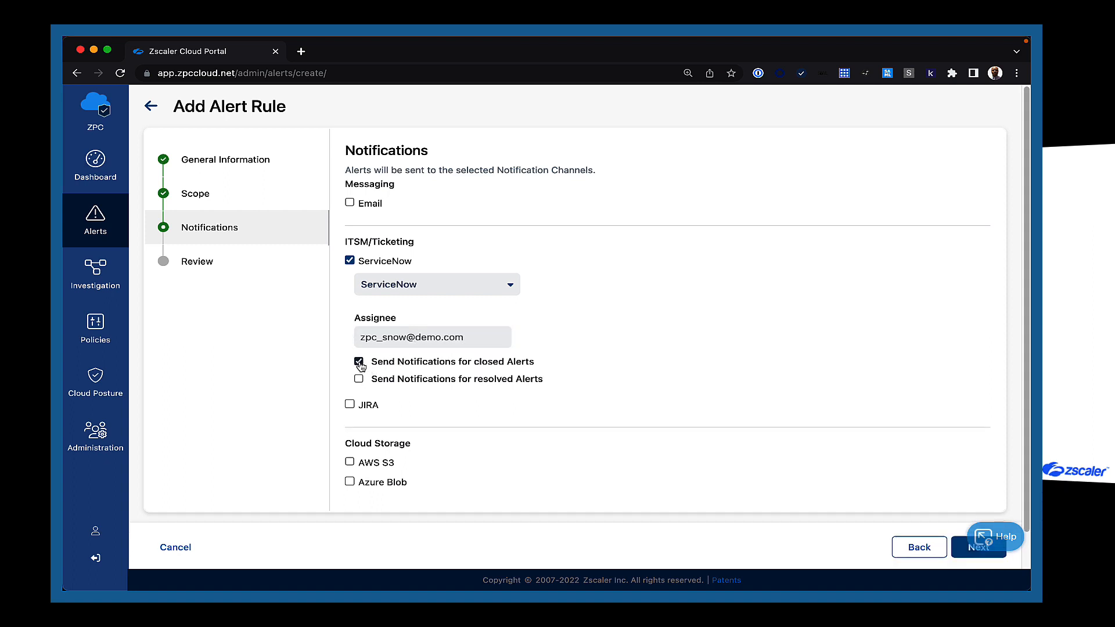
pyautogui.click(359, 379)
pyautogui.click(960, 551)
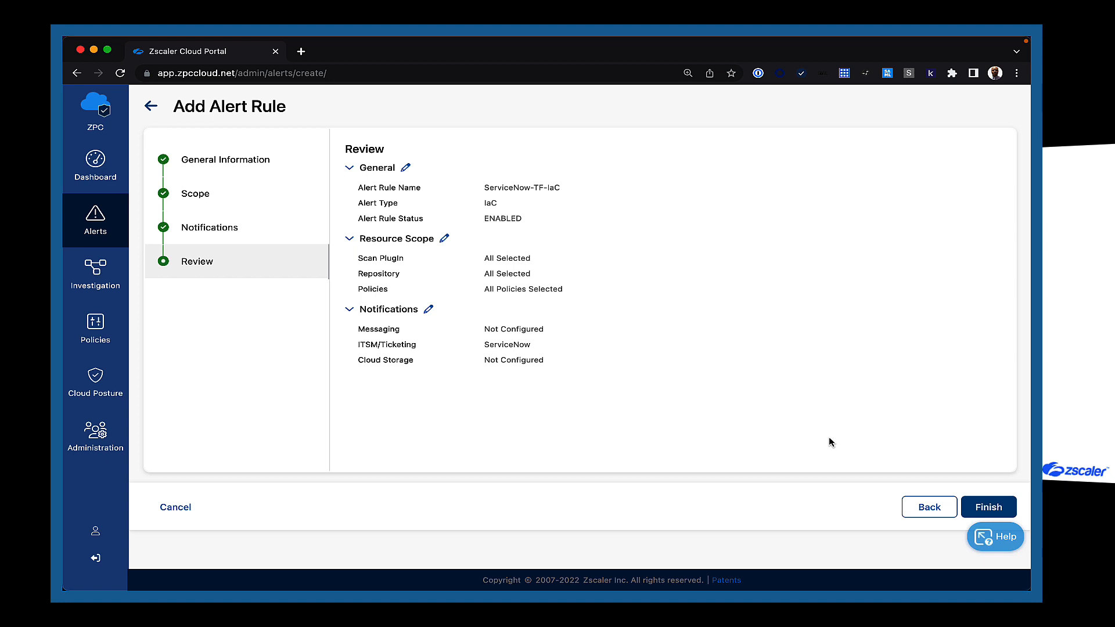
pyautogui.click(982, 504)
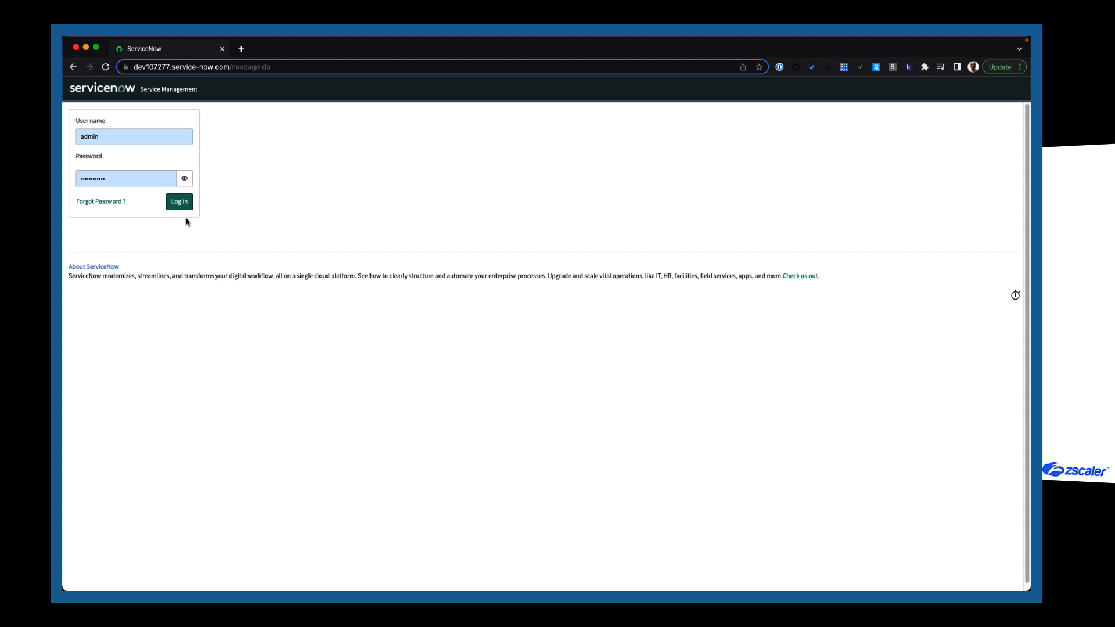
# Log in to ServiceNow and open Service Desk > Incidents by filtering the navigator for 'incidents'.
pyautogui.click(178, 202)
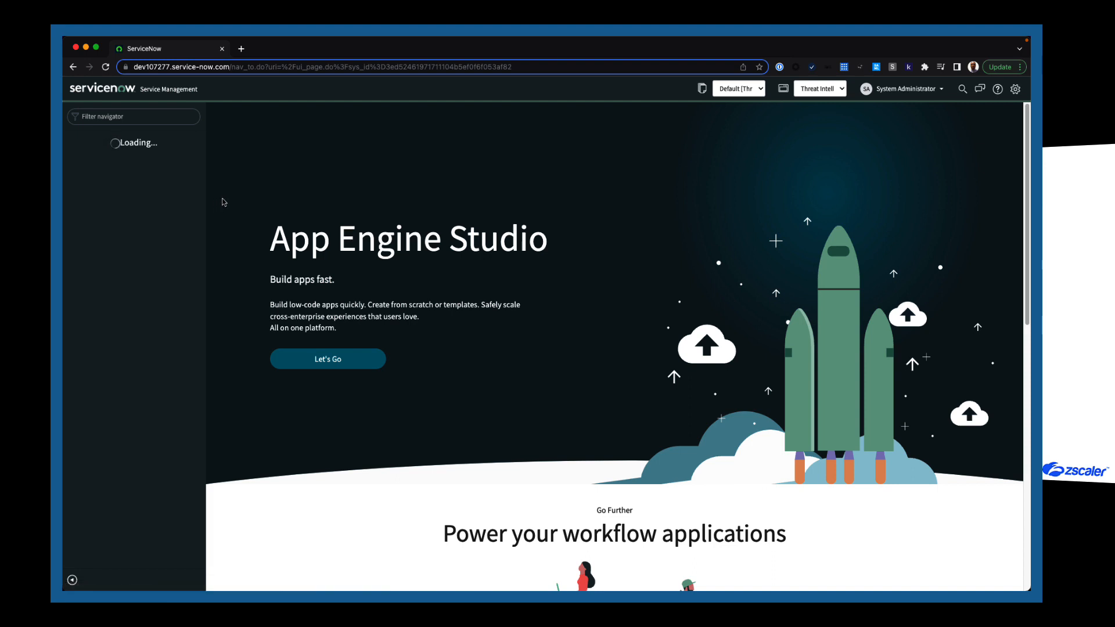
pyautogui.click(141, 116)
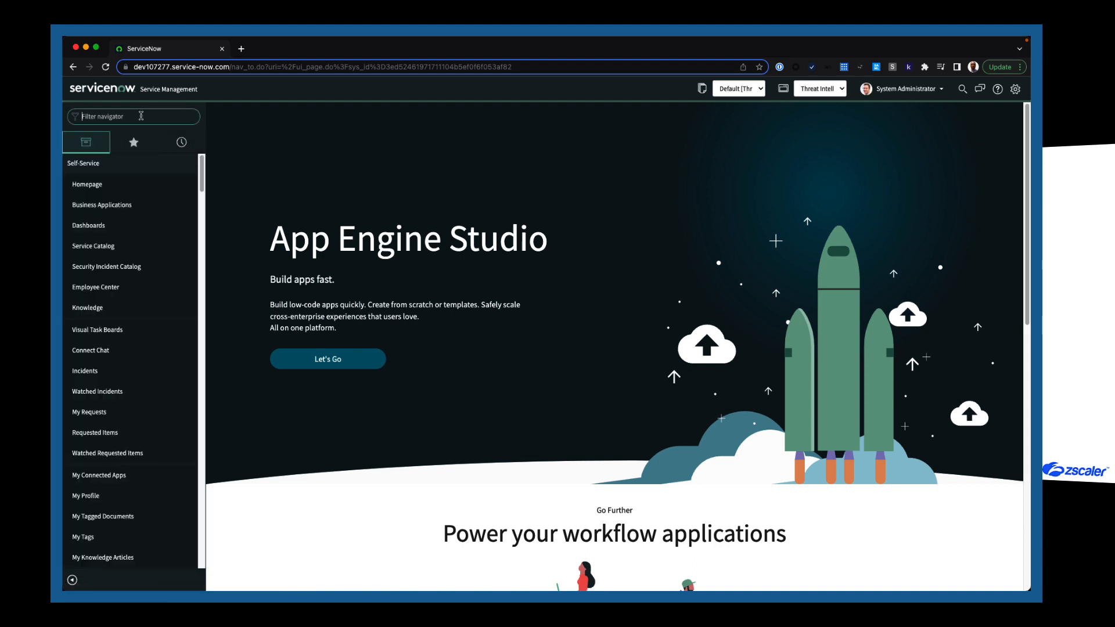
pyautogui.write('incidents')
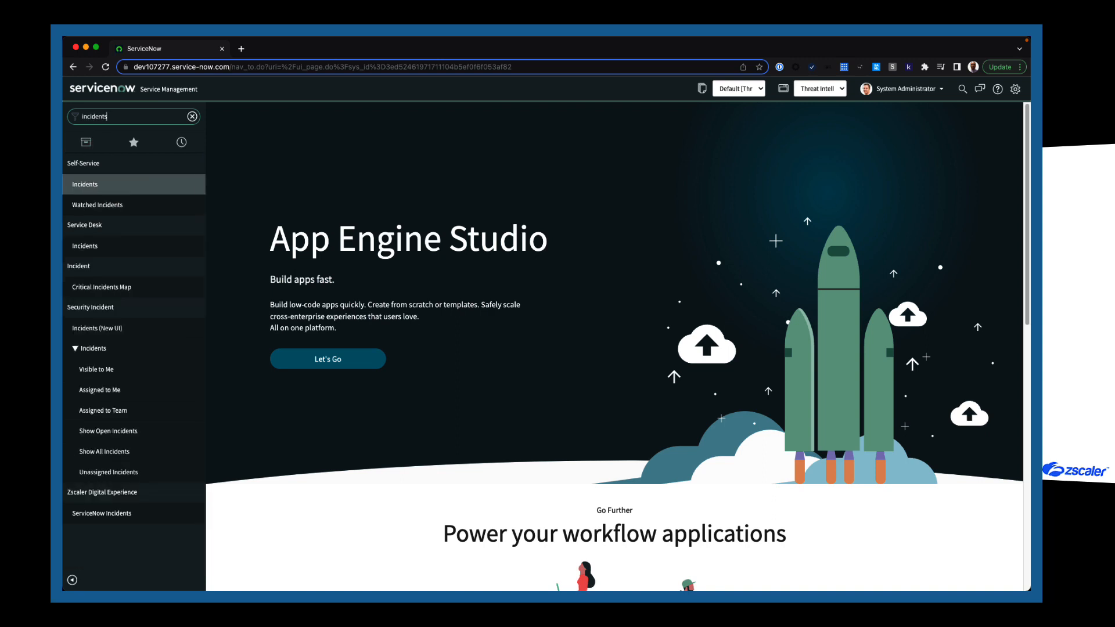
pyautogui.click(123, 250)
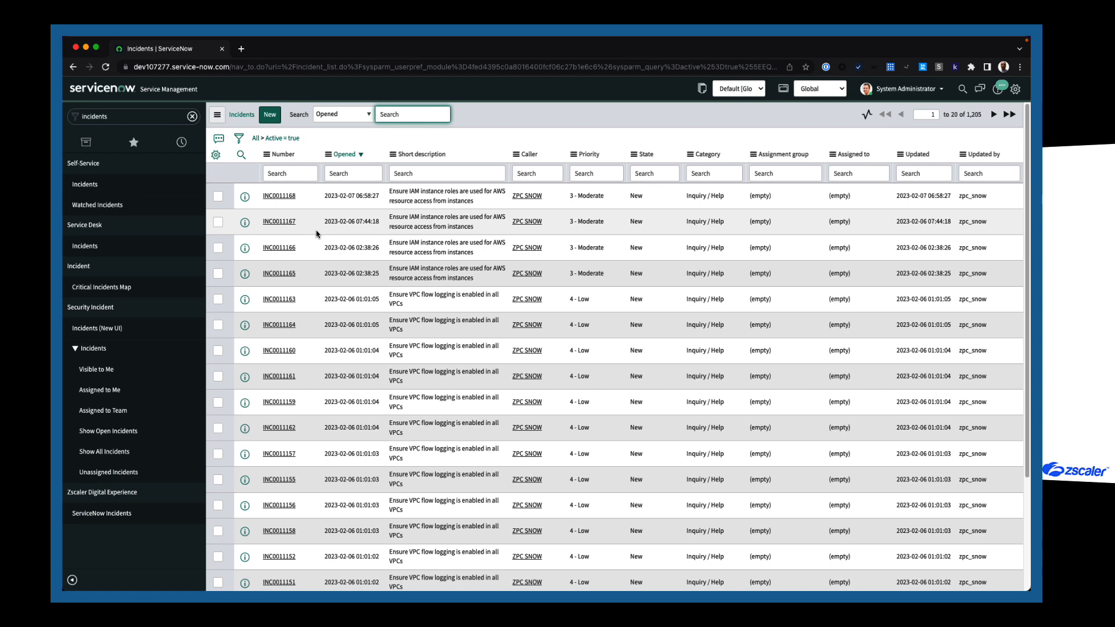
# Open incident INC0011084, 'Ensure AWS S3 buckets have the MFA Delete feature enabled'.
pyautogui.click(283, 197)
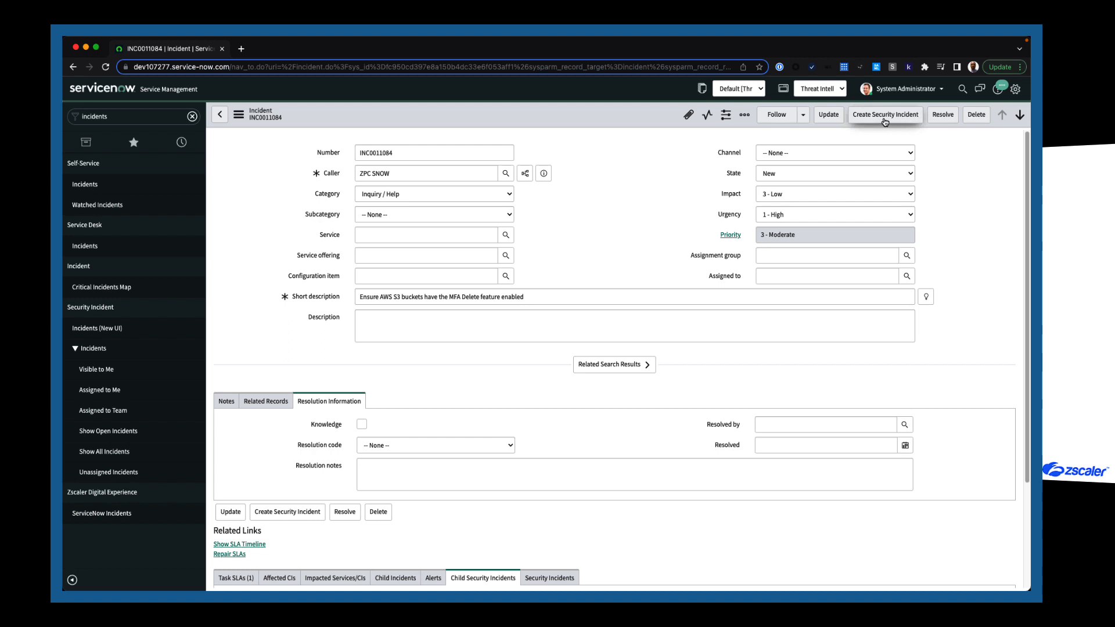
# Create security incident SIR0010010 from INC0011084 and open it.
pyautogui.click(885, 116)
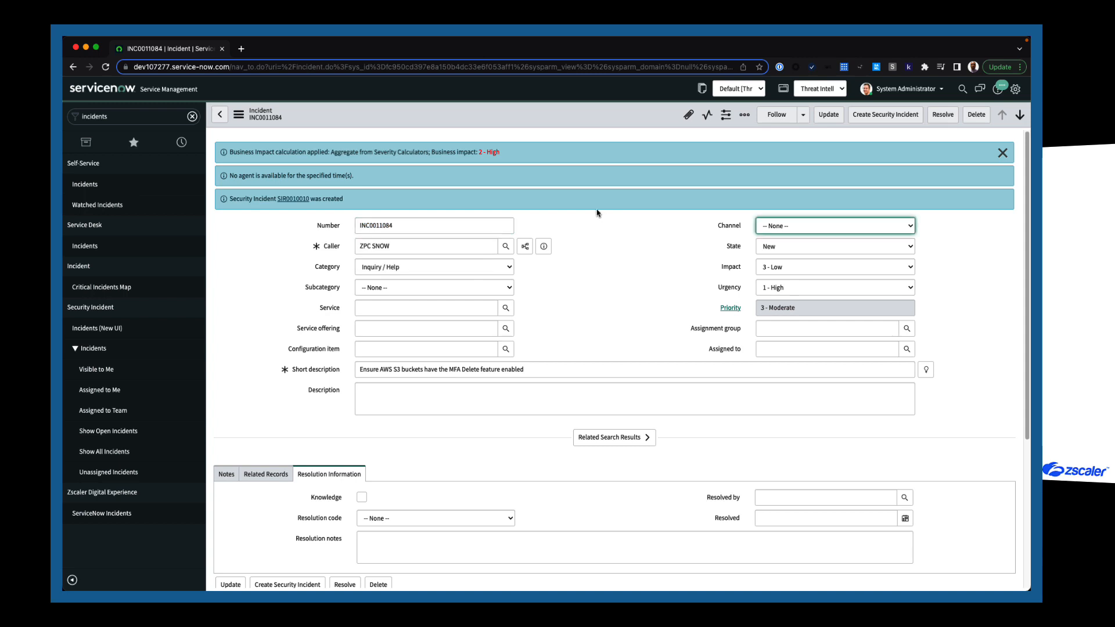
pyautogui.click(297, 199)
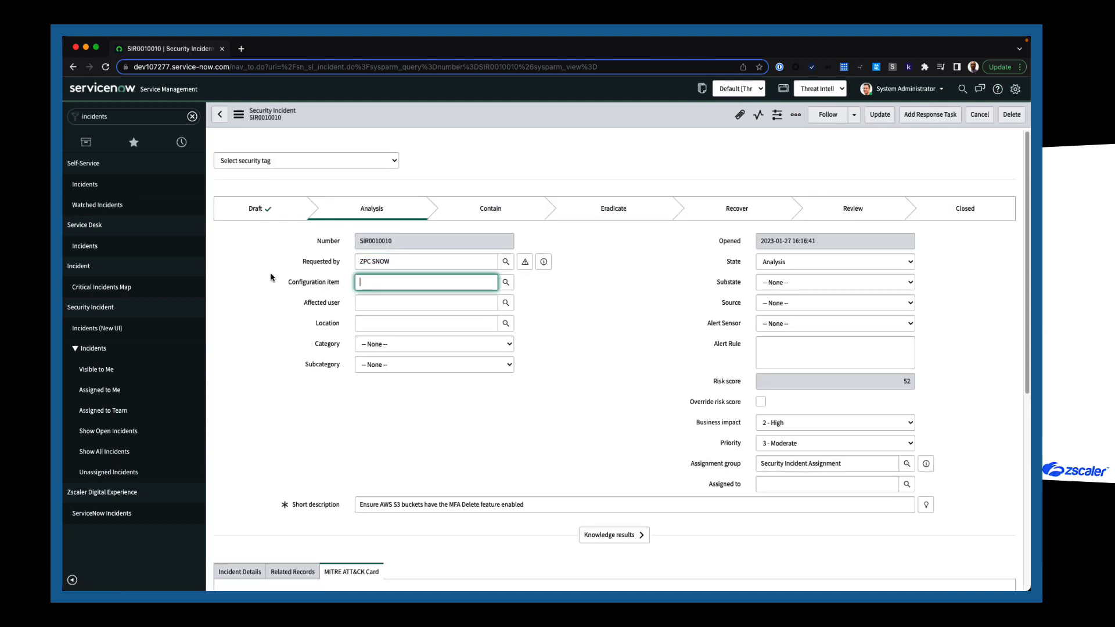
# Review SIR0010010's State and risk score override unchanged, then open the MITRE ATT&CK technique form.
pyautogui.scroll(-1, 270, 277)
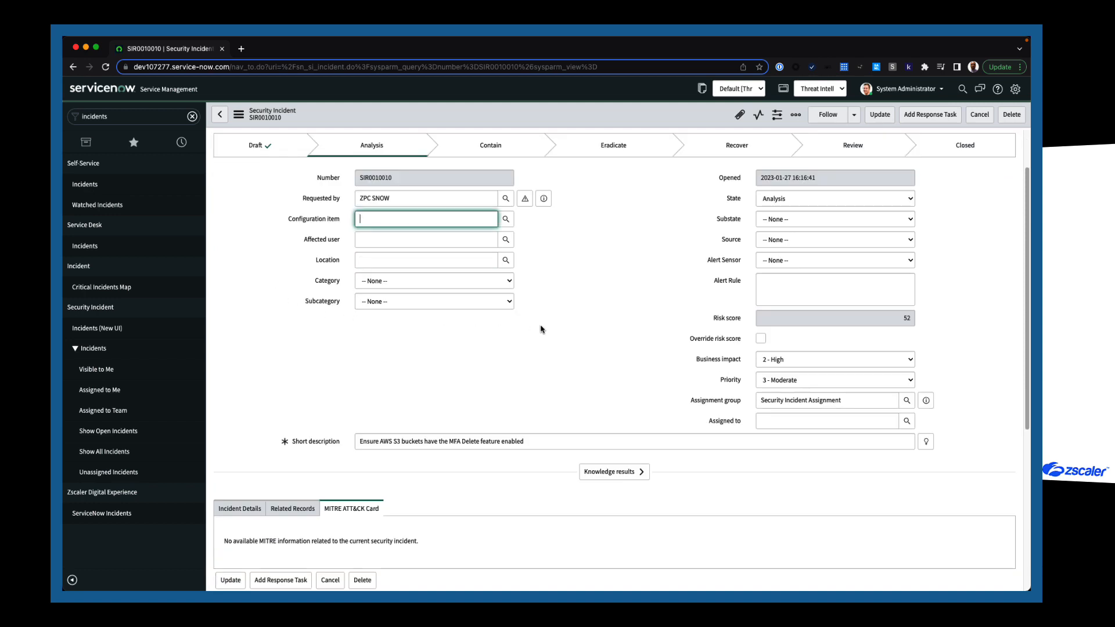
pyautogui.click(794, 198)
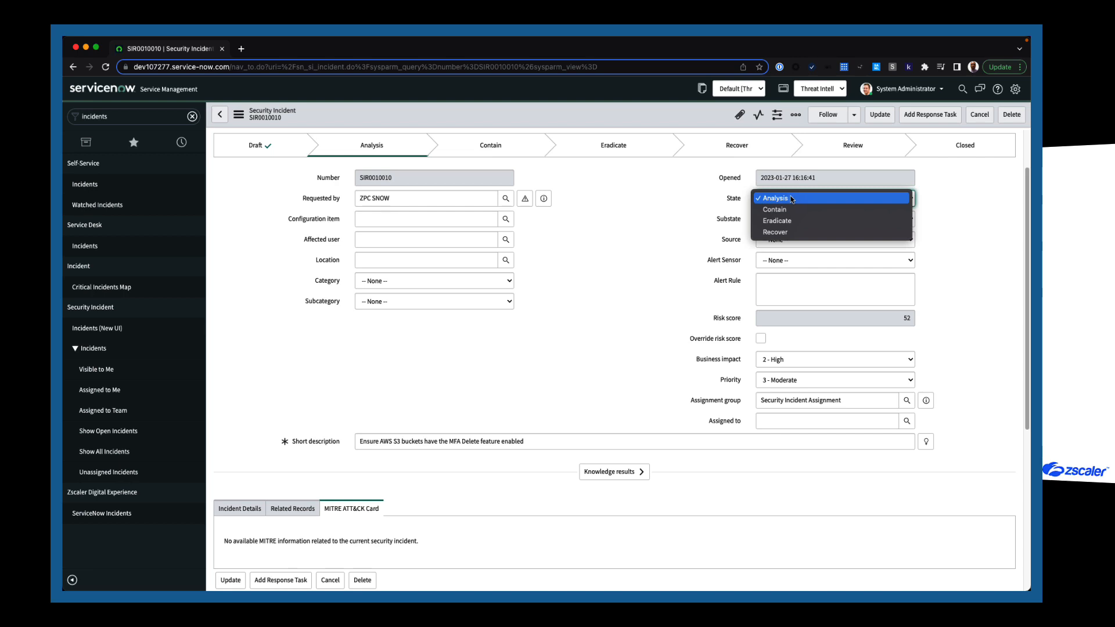
pyautogui.click(684, 232)
pyautogui.scroll(-1, 585, 356)
pyautogui.scroll(-4, 563, 356)
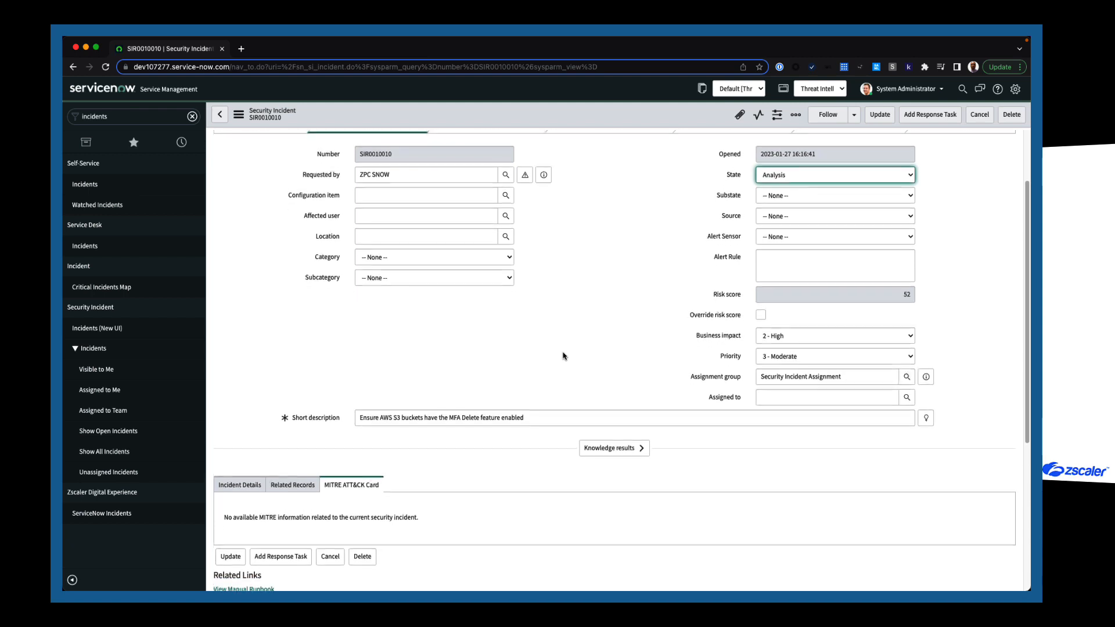
pyautogui.click(761, 208)
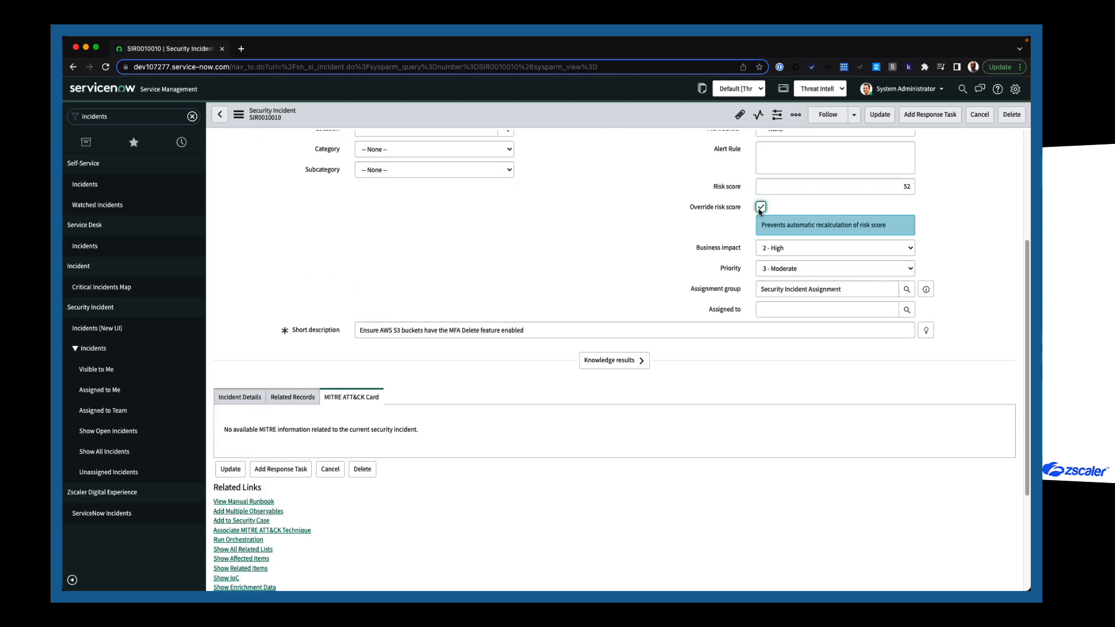
pyautogui.click(761, 208)
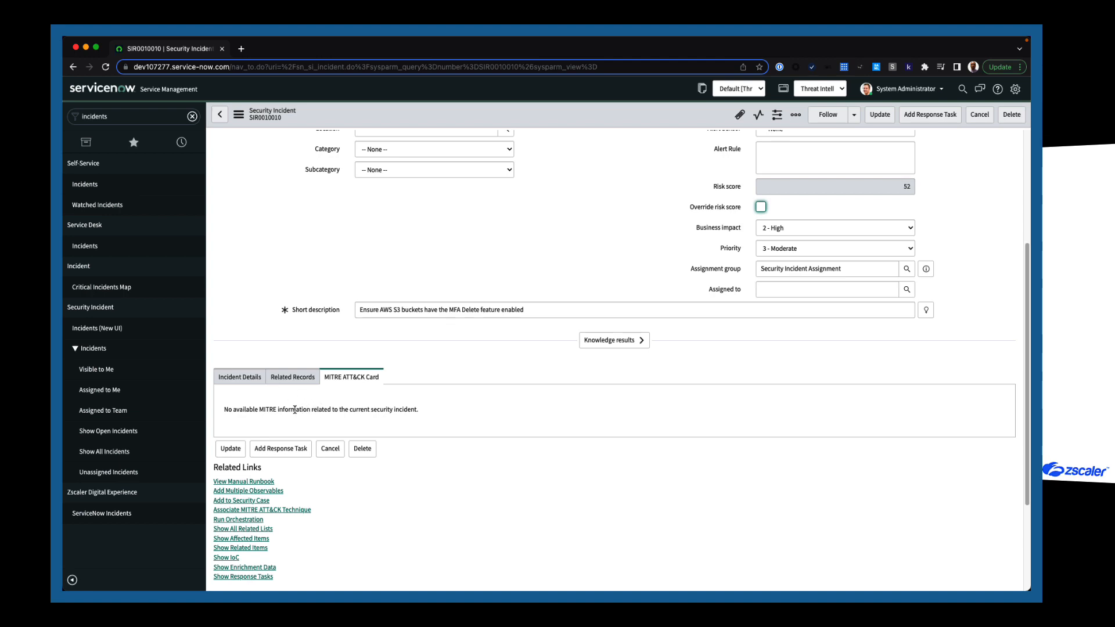
pyautogui.scroll(-1, 279, 415)
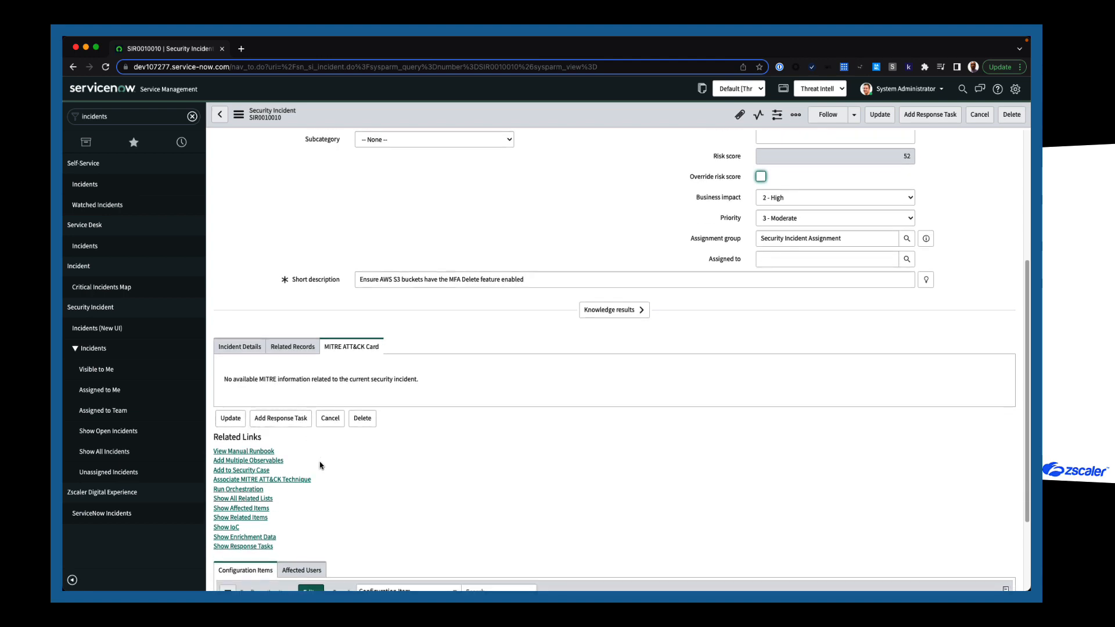
pyautogui.scroll(-1, 321, 465)
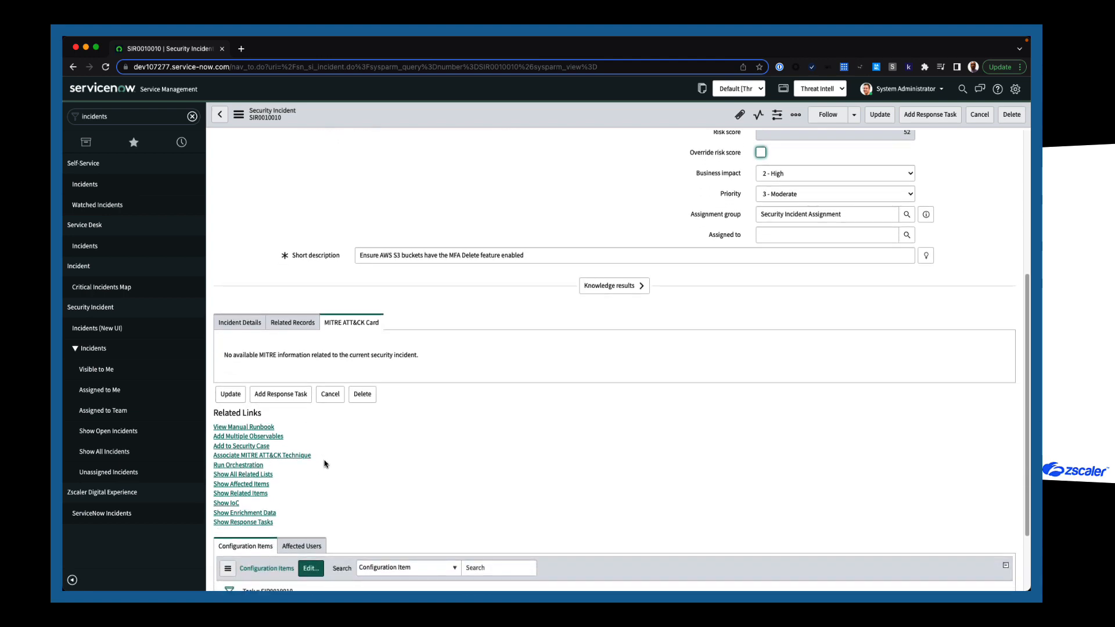
pyautogui.click(300, 455)
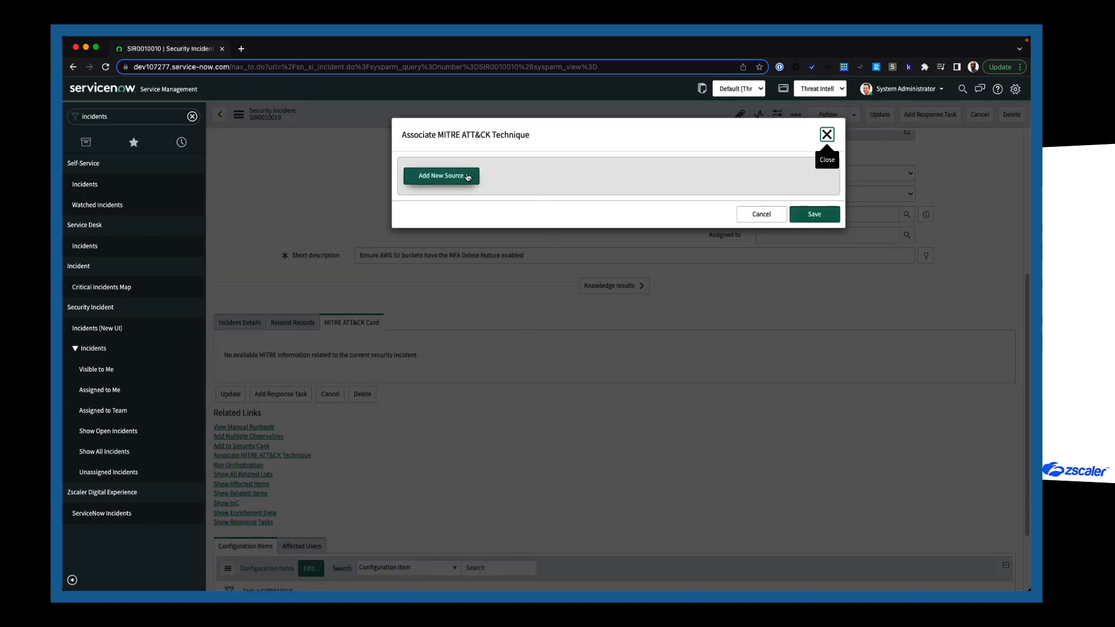
# Try an Enterprise ATT&CK source, cancel the association unsaved, and start a new response task.
pyautogui.click(464, 178)
pyautogui.click(489, 194)
pyautogui.click(497, 200)
pyautogui.click(505, 236)
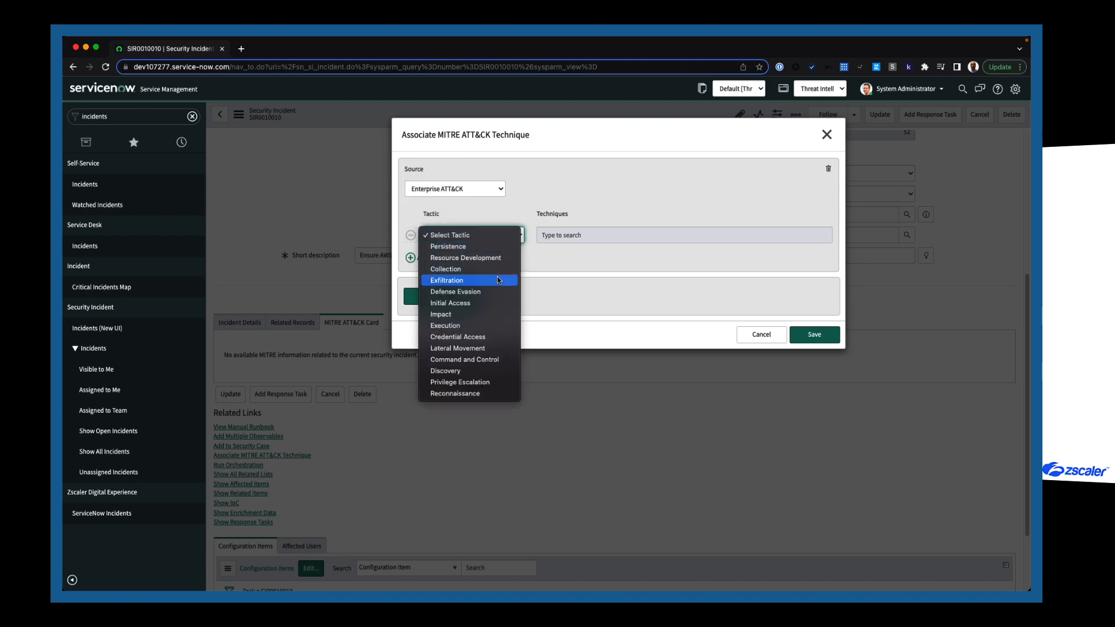
pyautogui.click(646, 299)
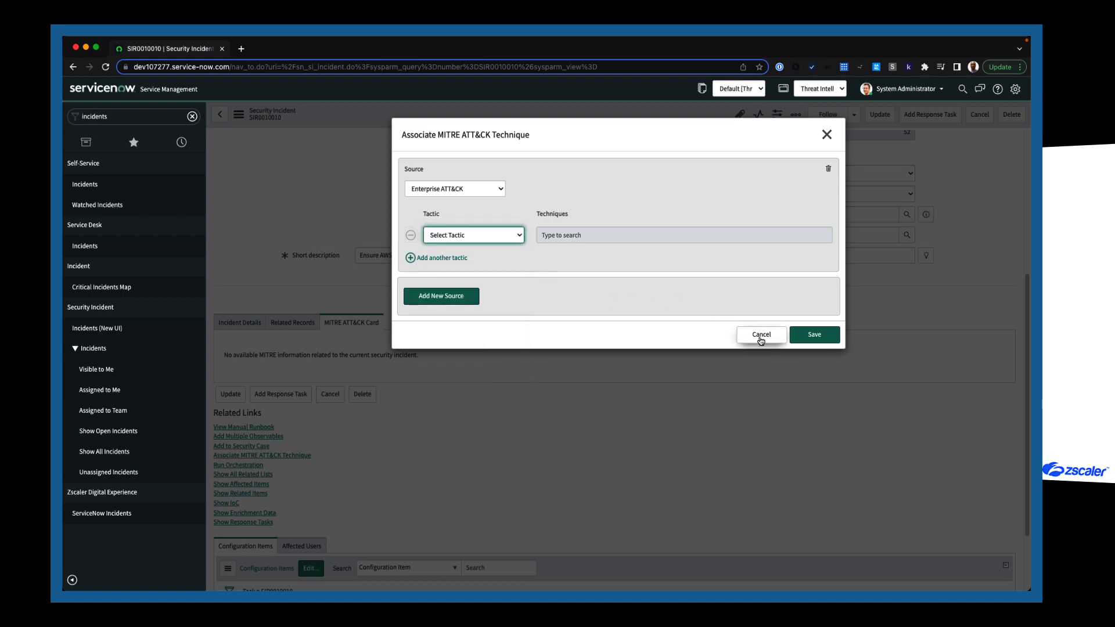
pyautogui.click(761, 337)
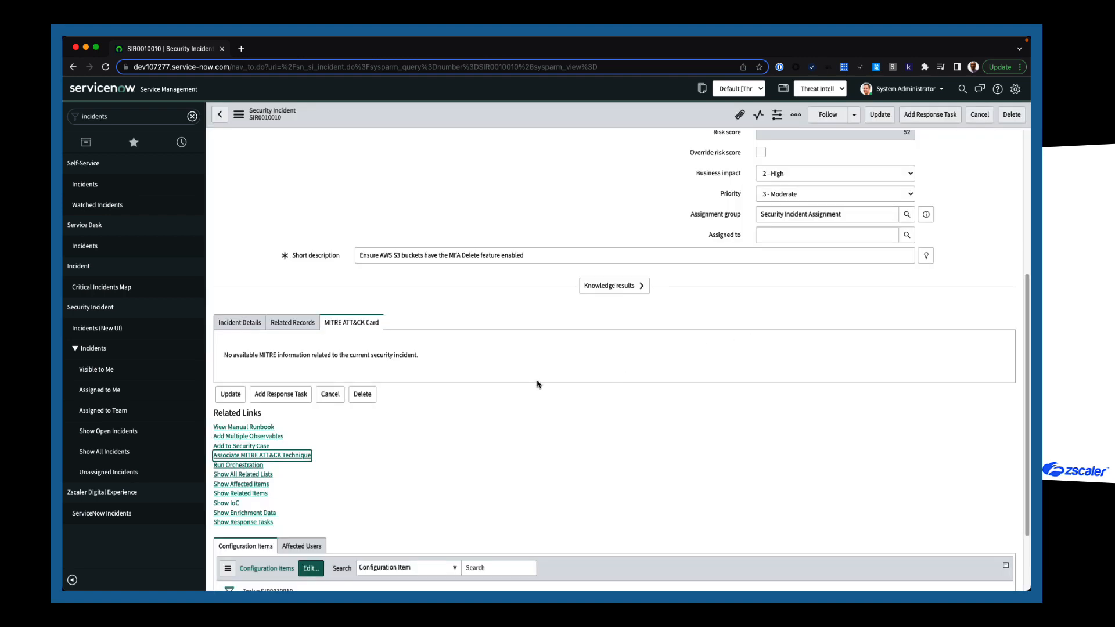
pyautogui.click(937, 116)
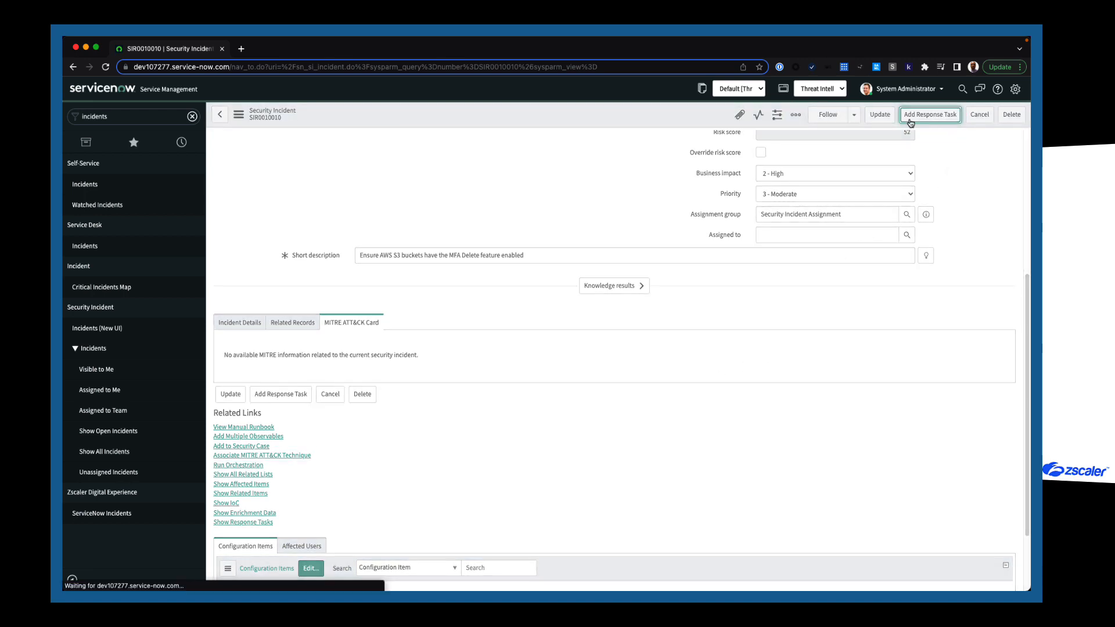